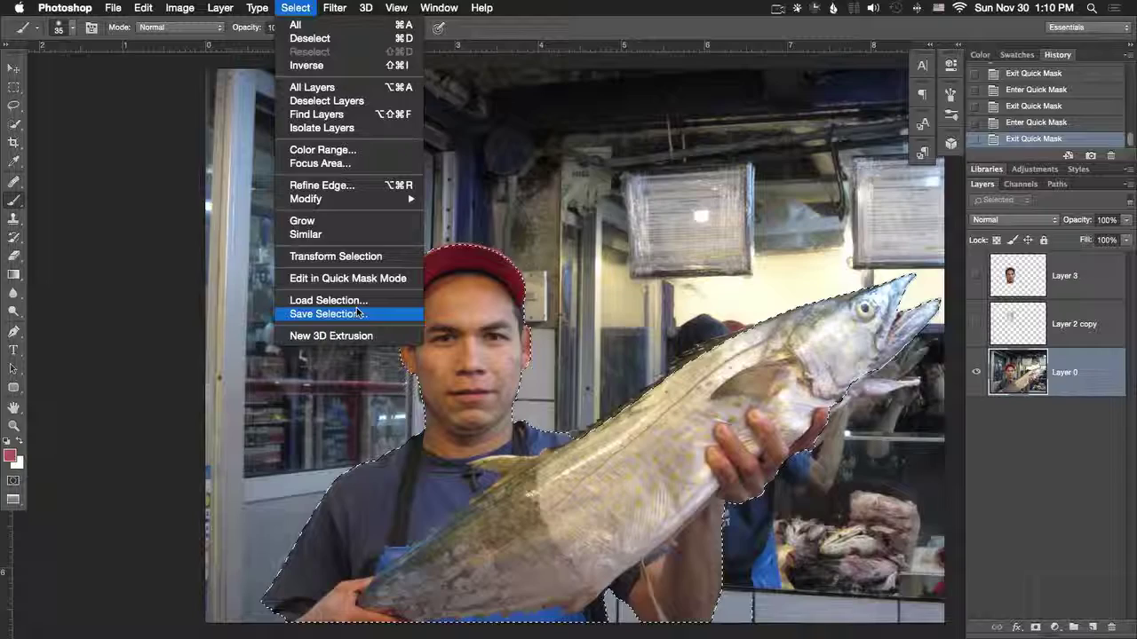
# Clear the current selection and quick-select the forearm beneath the fish's head end, leaving out the wall tiles beside it
pyautogui.press('super+d')
pyautogui.press('space')
pyautogui.moveTo(462, 405); pyautogui.dragTo(386, 240)
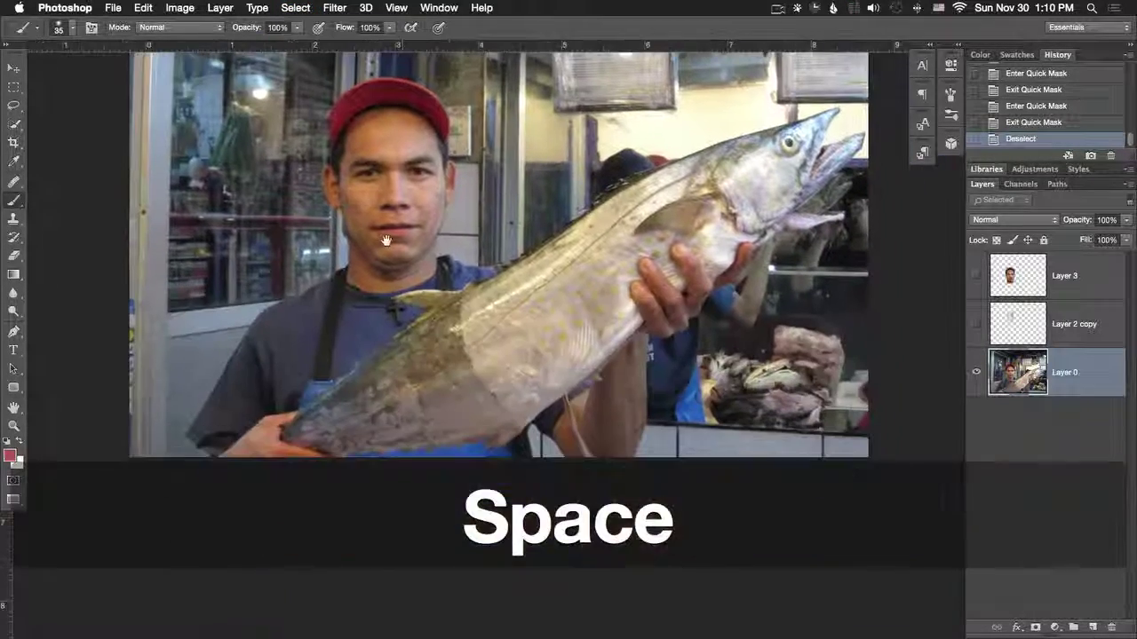
pyautogui.press('w')
pyautogui.moveTo(618, 390); pyautogui.dragTo(675, 444)
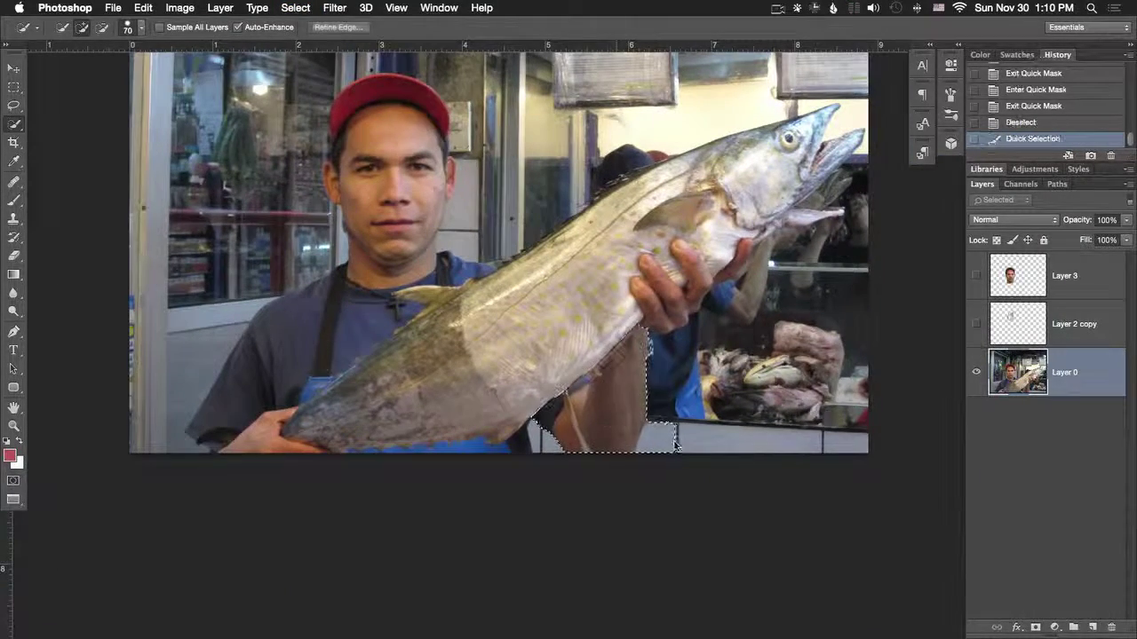
pyautogui.press('alt')
pyautogui.keyDown('alt'); pyautogui.click(669, 447); pyautogui.keyUp('alt')
# Reduce the Quick Selection brush to 20 and add the hand and fingers gripping the fish, excluding the fish itself
pyautogui.press('[')
pyautogui.press('[')
pyautogui.press('[')
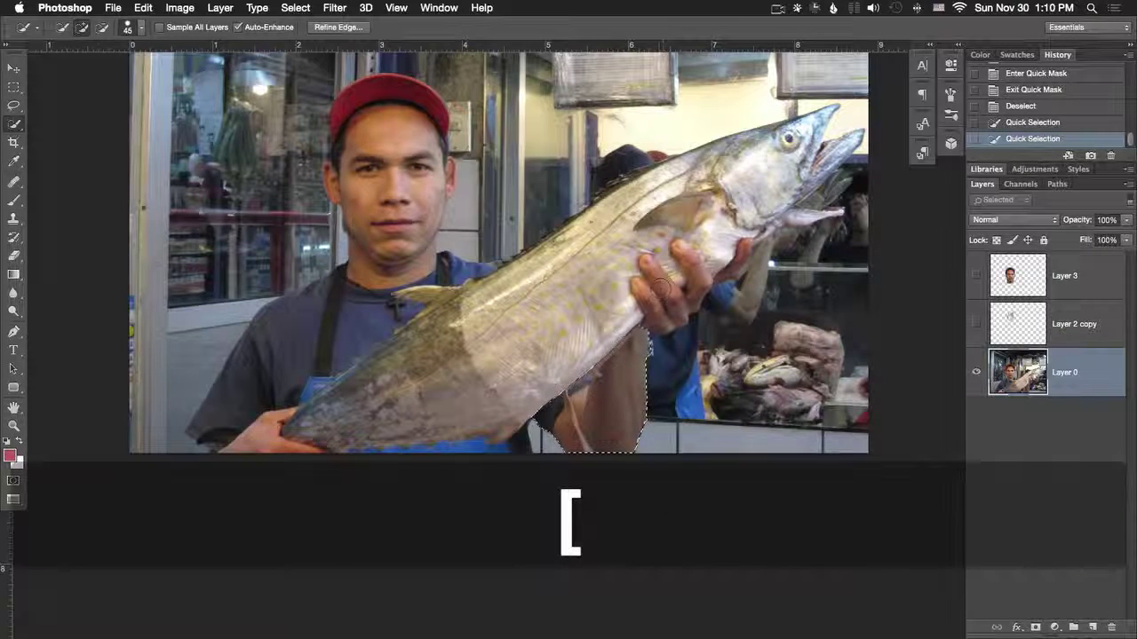
pyautogui.moveTo(659, 303)
pyautogui.mouseDown()
pyautogui.moveTo(701, 290)
pyautogui.moveTo(663, 255)
pyautogui.mouseUp()
pyautogui.press('alt')
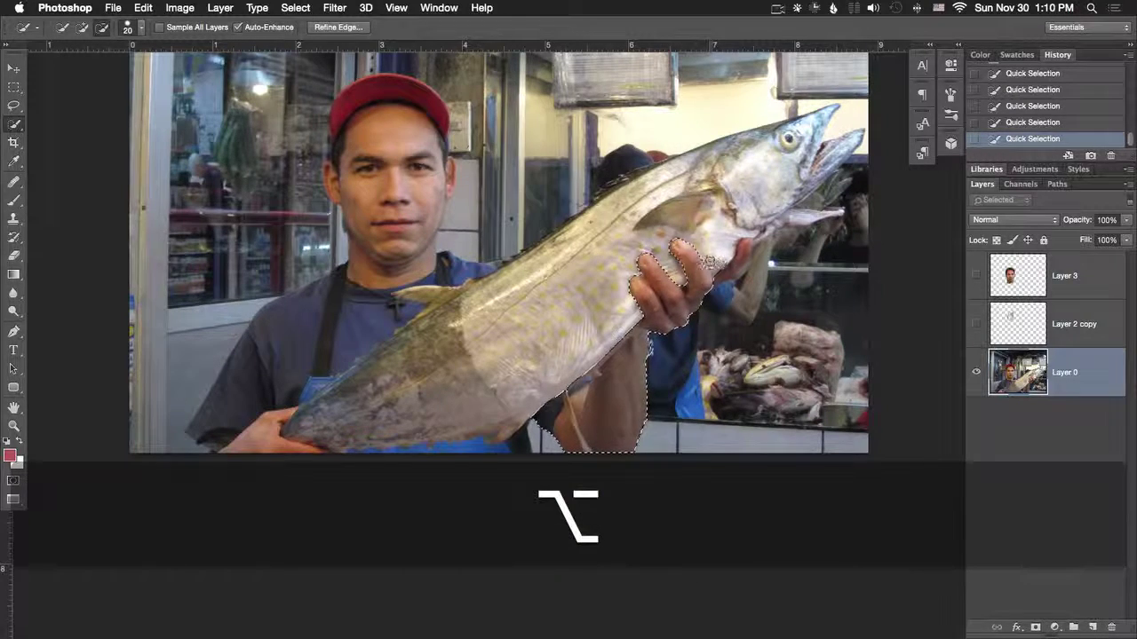
# Save the arm selection as a new channel named "arm"
pyautogui.click(275, 8)
pyautogui.moveTo(295, 8)
pyautogui.click(375, 311)
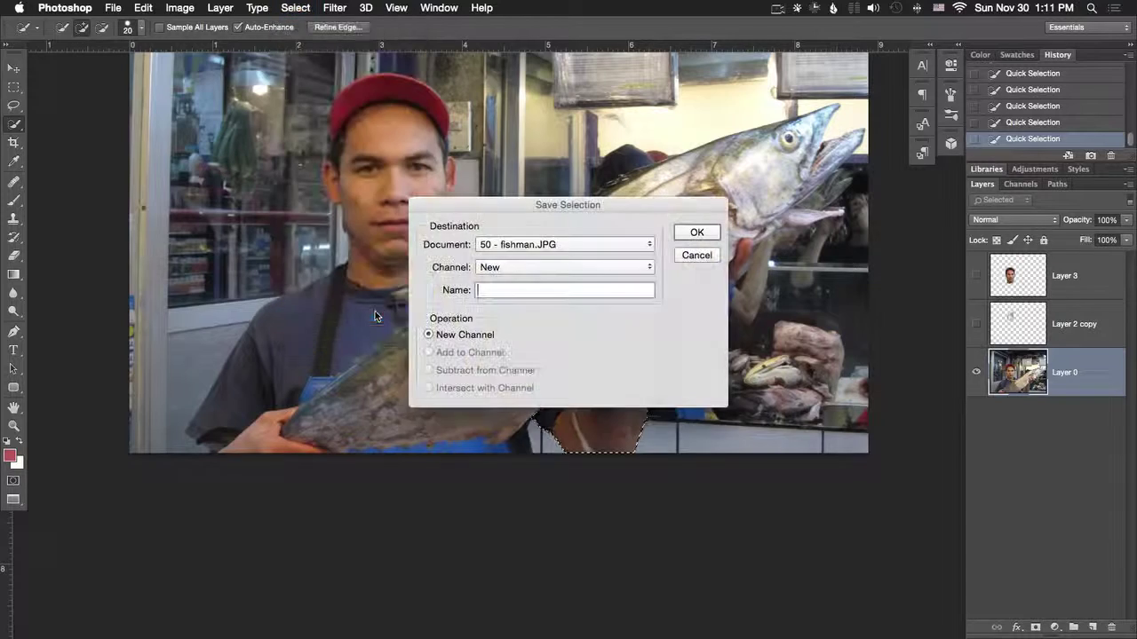
pyautogui.write('arm')
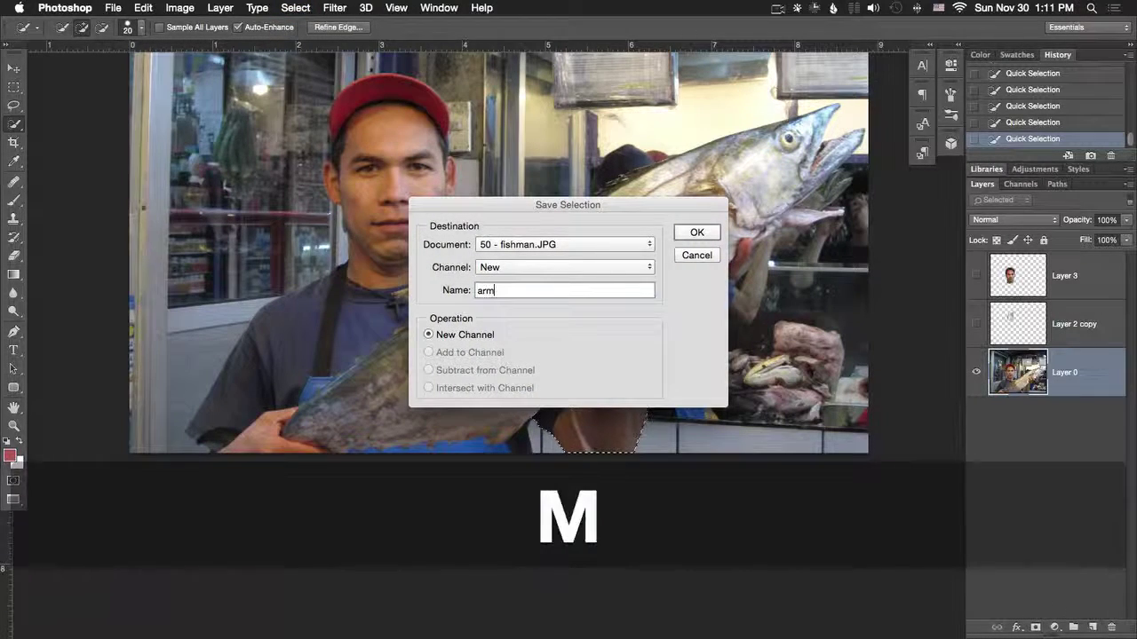
pyautogui.click(696, 232)
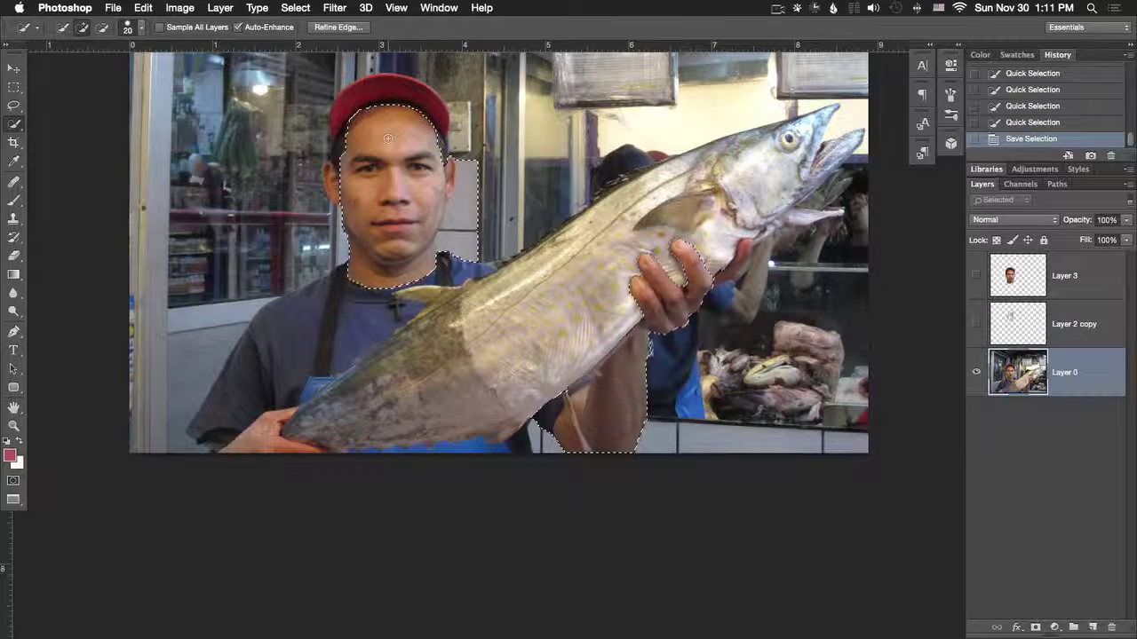
# Add the man's head and red cap to the active arm selection, leaving out the wall beside his ear
pyautogui.moveTo(386, 193); pyautogui.dragTo(444, 158)
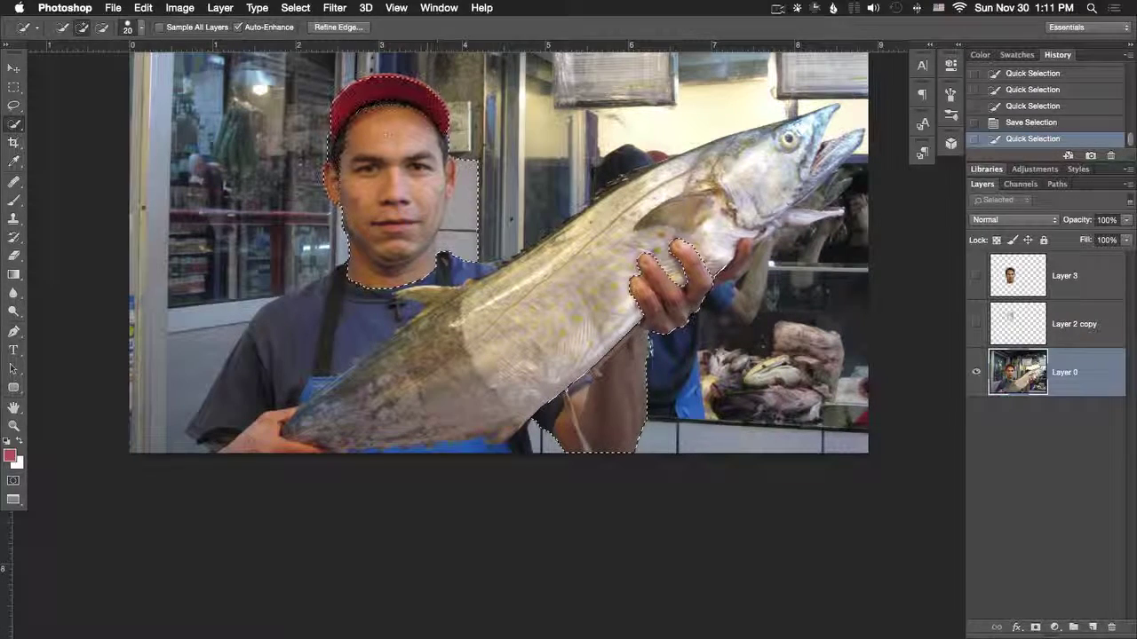
pyautogui.moveTo(432, 103); pyautogui.dragTo(437, 126)
pyautogui.moveTo(465, 174); pyautogui.dragTo(464, 197)
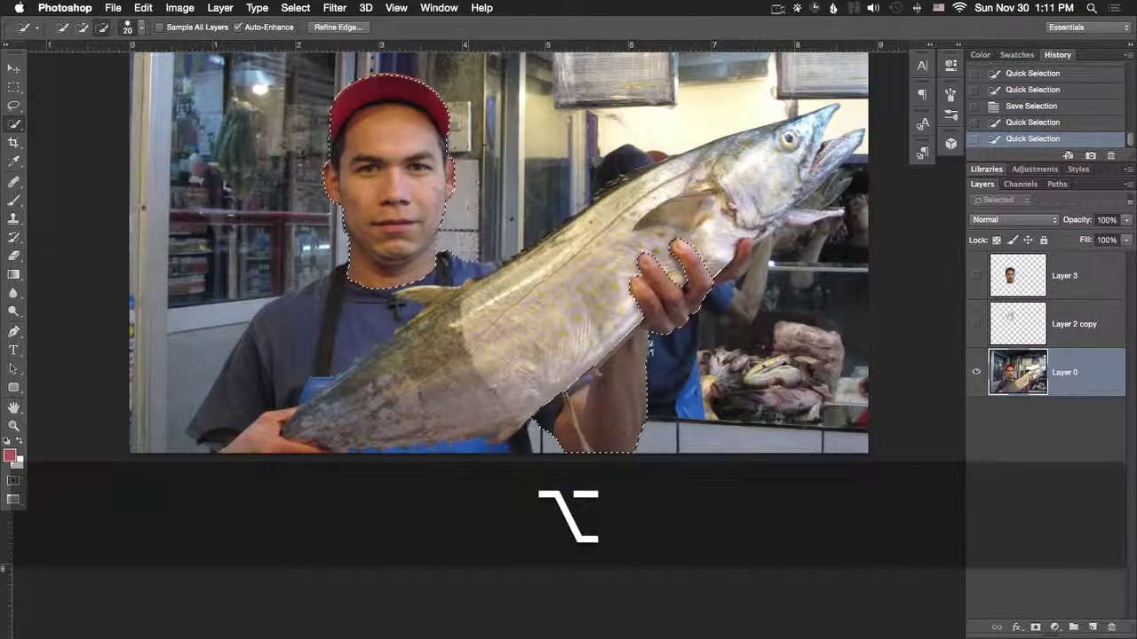
pyautogui.keyDown('alt'); pyautogui.click(391, 271); pyautogui.keyUp('alt')
# Save the combined head and arm selection as a new channel named "face"
pyautogui.click(296, 7)
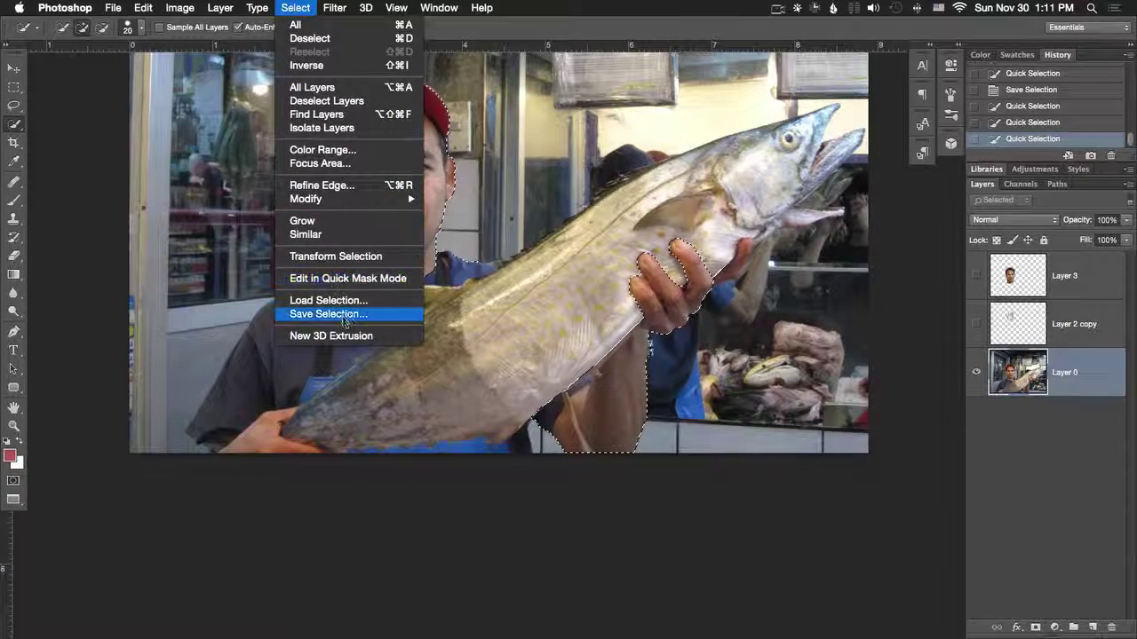
pyautogui.click(344, 316)
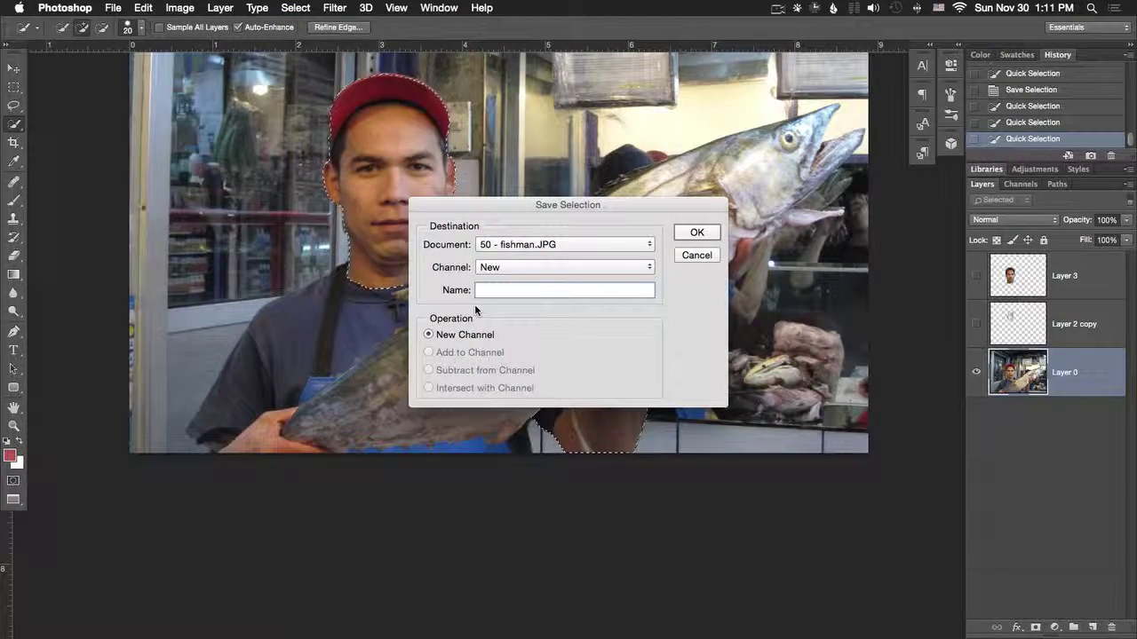
pyautogui.write('face')
pyautogui.click(695, 232)
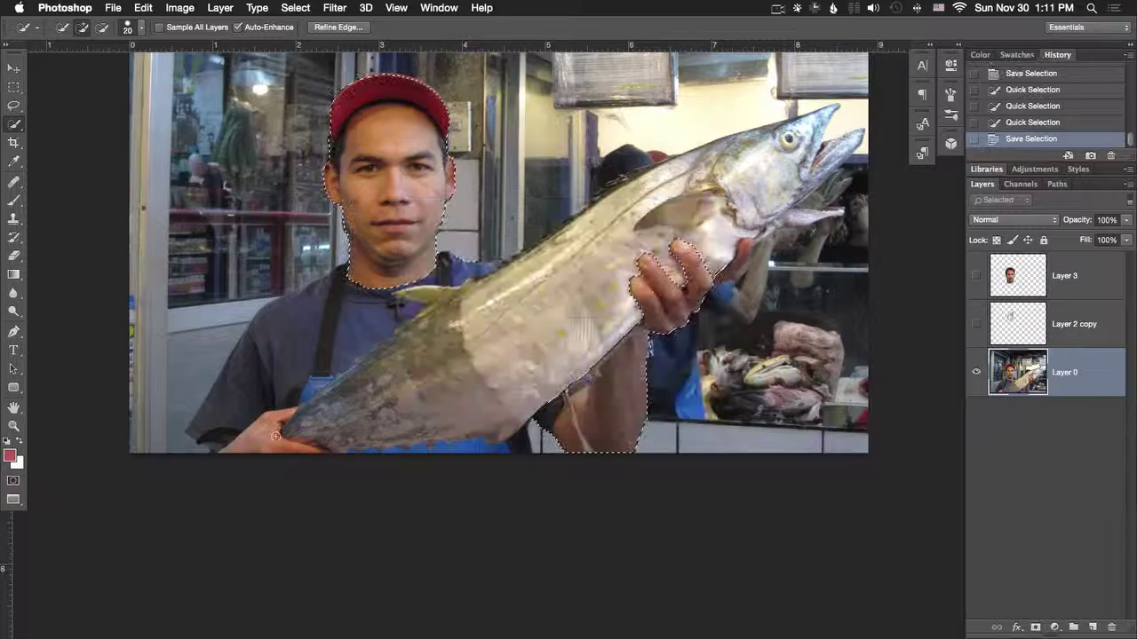
# Add the hand holding the fish's tail to the active selection
pyautogui.moveTo(257, 443); pyautogui.dragTo(282, 425)
pyautogui.click(295, 7)
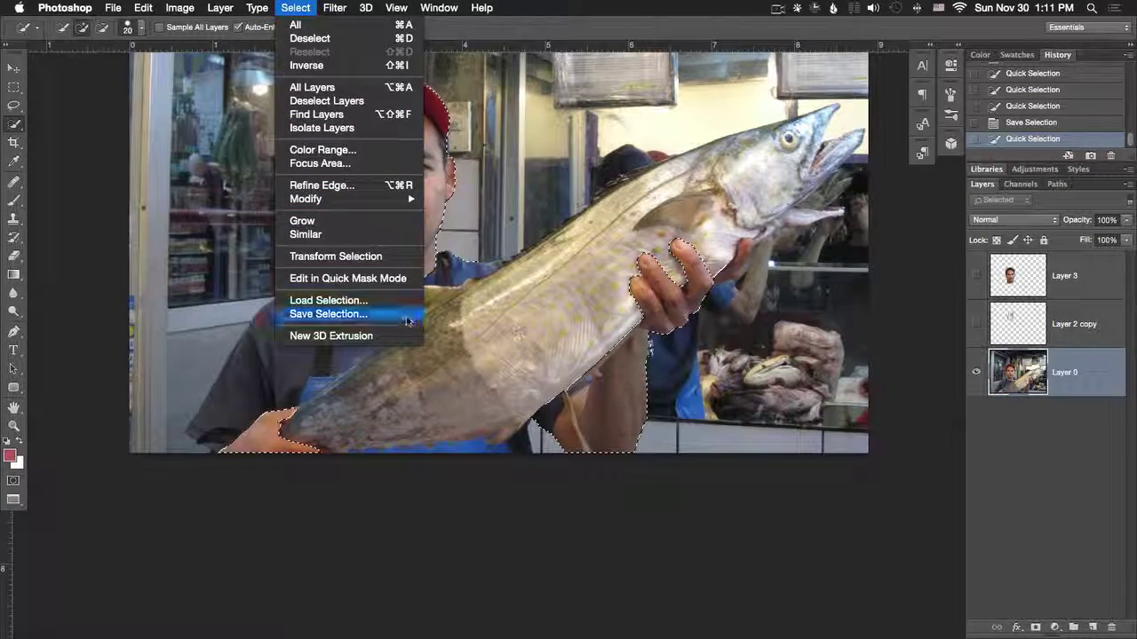
pyautogui.press('Escape')
# Clear the selection and quick-select only the man's head and cap, leaving out the wall beside his ear
pyautogui.press('super+d')
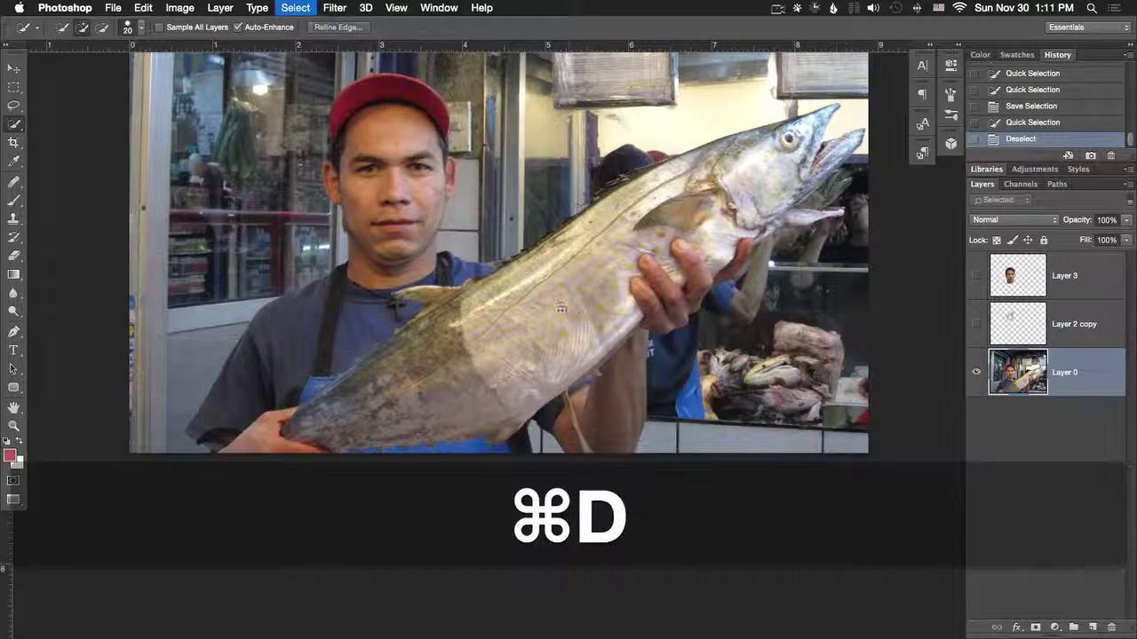
pyautogui.moveTo(394, 271); pyautogui.dragTo(396, 99)
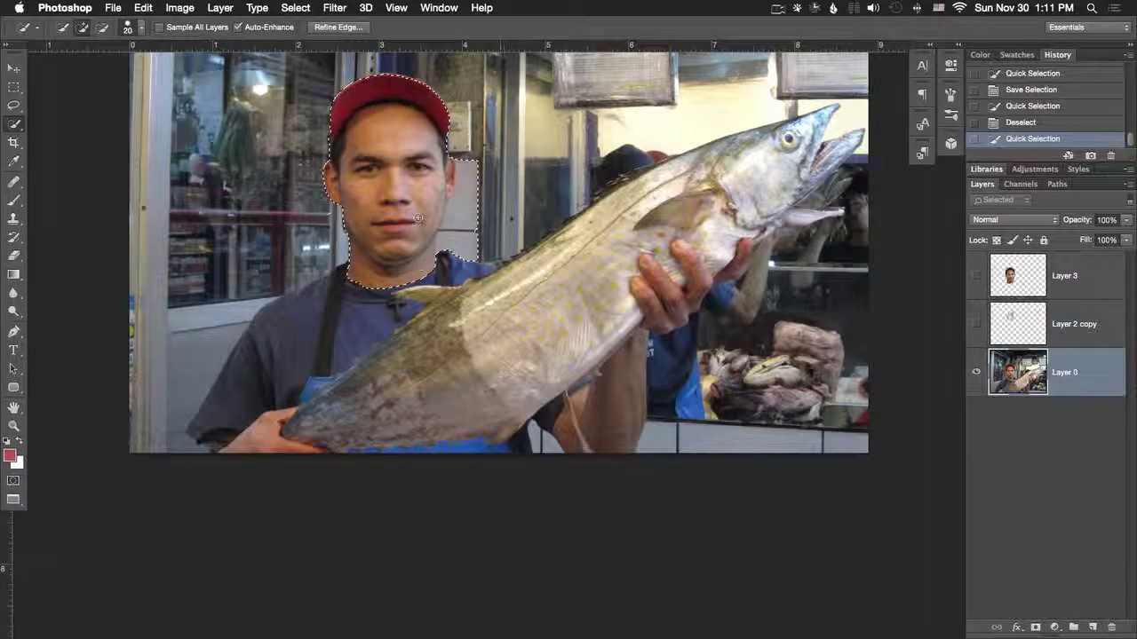
pyautogui.keyDown('alt'); pyautogui.click(469, 180); pyautogui.keyUp('alt')
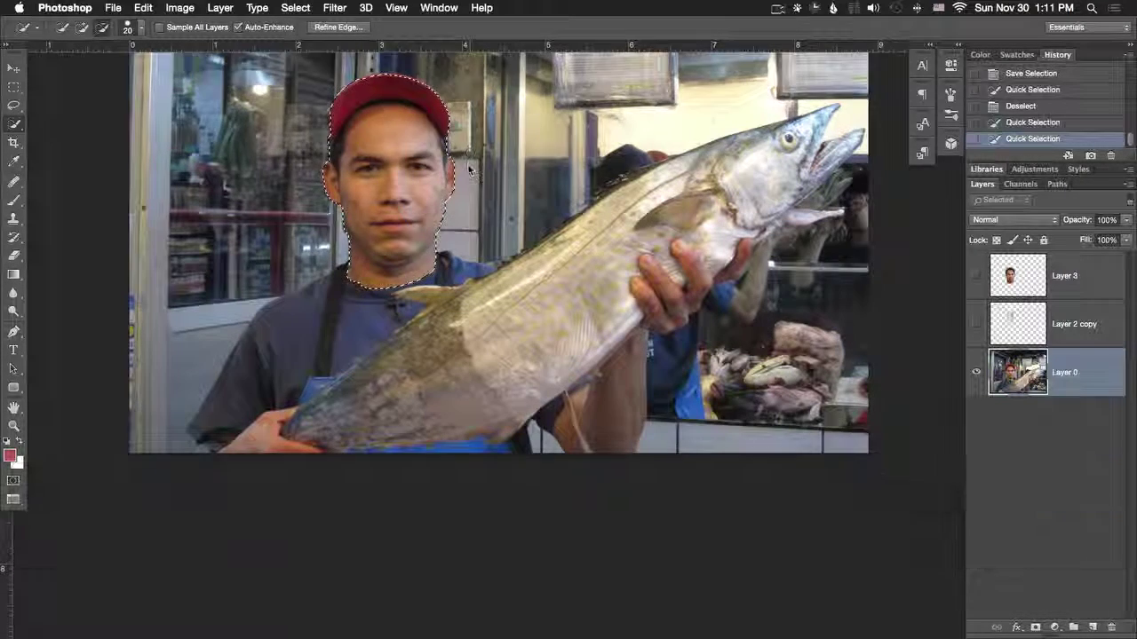
# Save the head-only selection as a new channel named "face"
pyautogui.scroll(-3, 497, 249)
pyautogui.click(295, 8)
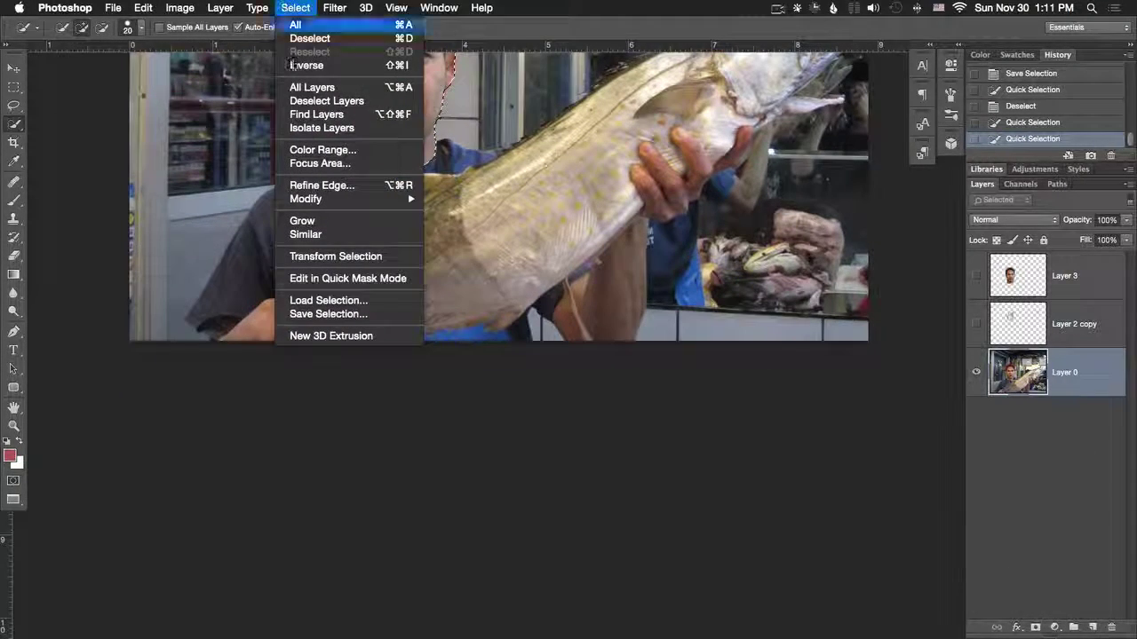
pyautogui.click(331, 315)
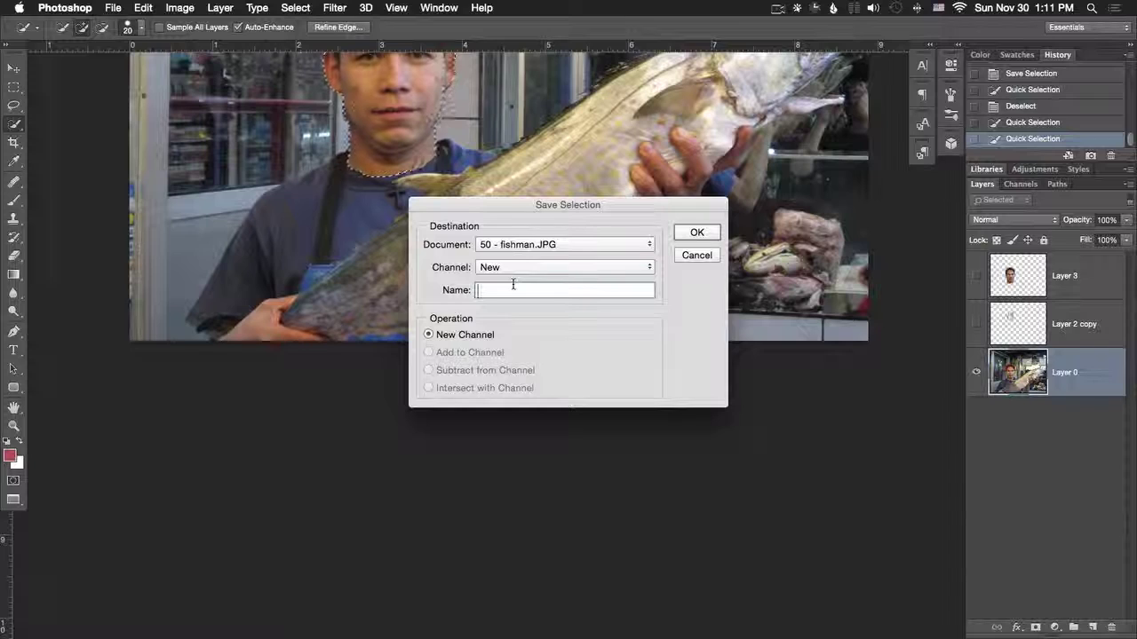
pyautogui.write('face')
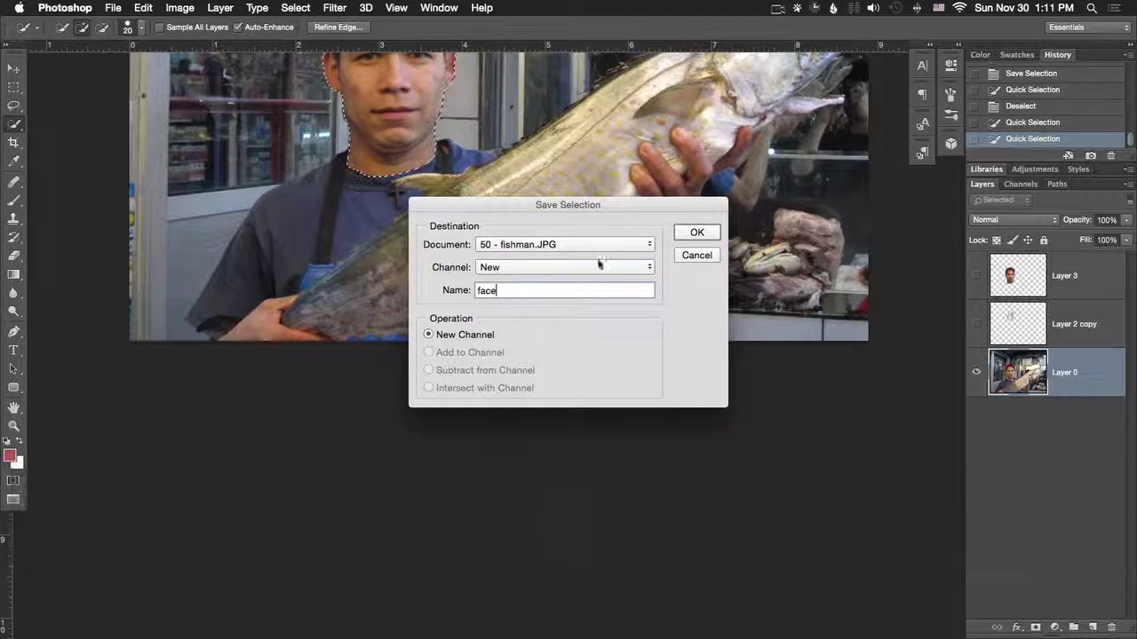
pyautogui.click(696, 233)
pyautogui.scroll(-3, 580, 177)
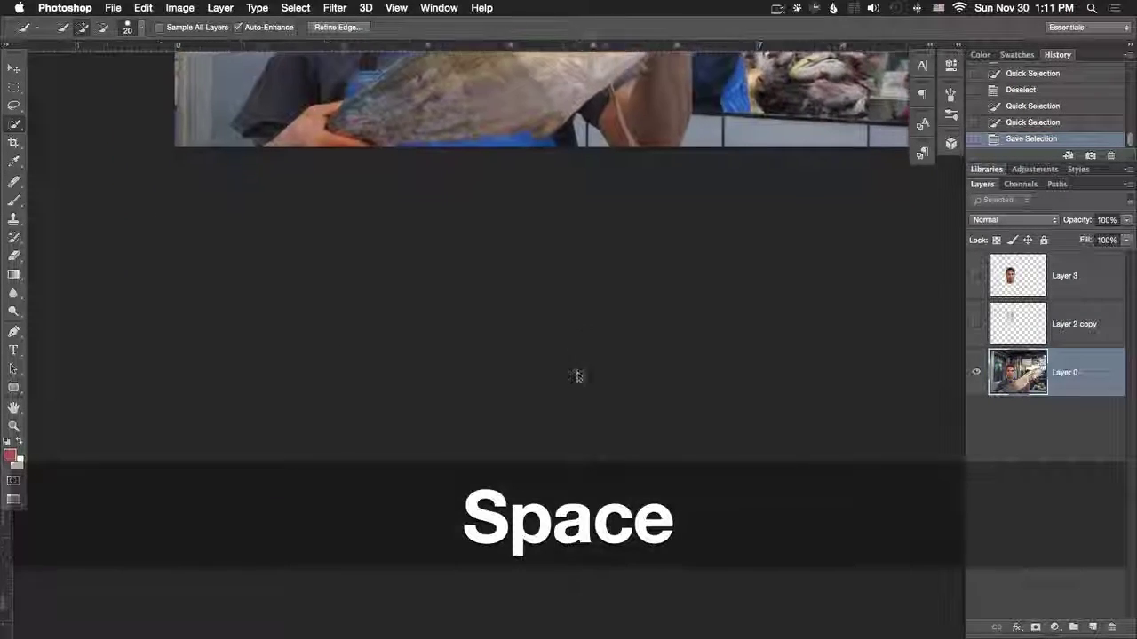
pyautogui.moveTo(576, 375); pyautogui.dragTo(622, 532)
pyautogui.moveTo(465, 44)
pyautogui.mouseDown()
pyautogui.moveTo(471, 291)
pyautogui.moveTo(470, 40)
pyautogui.mouseUp()
pyautogui.press('v')
pyautogui.moveTo(552, 213); pyautogui.dragTo(515, 322)
# Inspect the saved arm and face channels one by one and delete the face channel that also contains the arm
pyautogui.click(1023, 184)
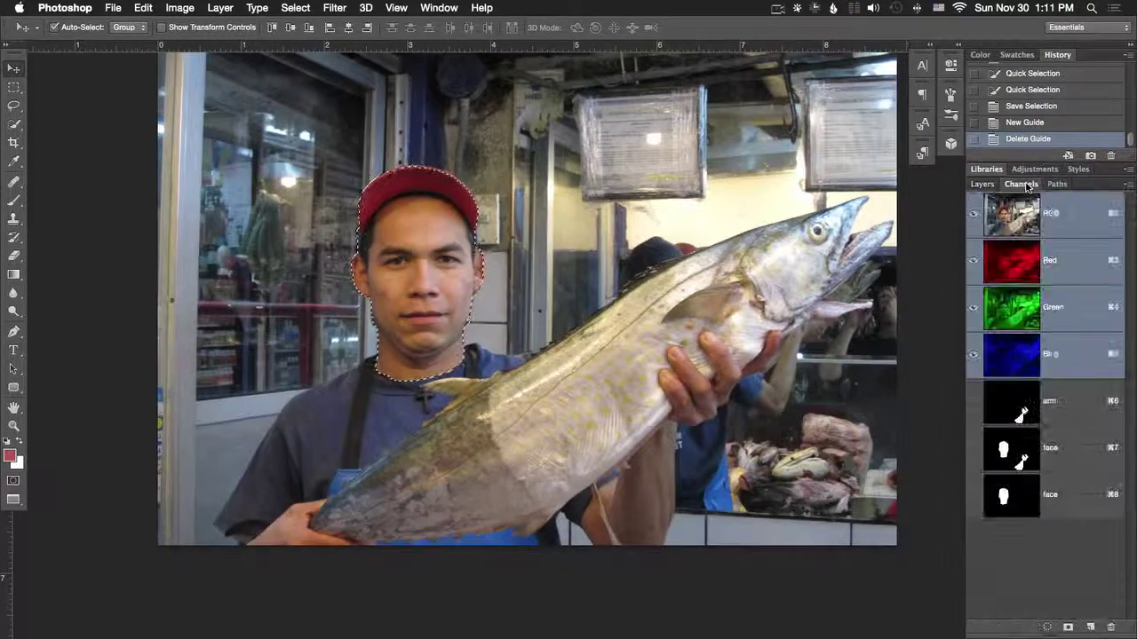
pyautogui.click(1069, 405)
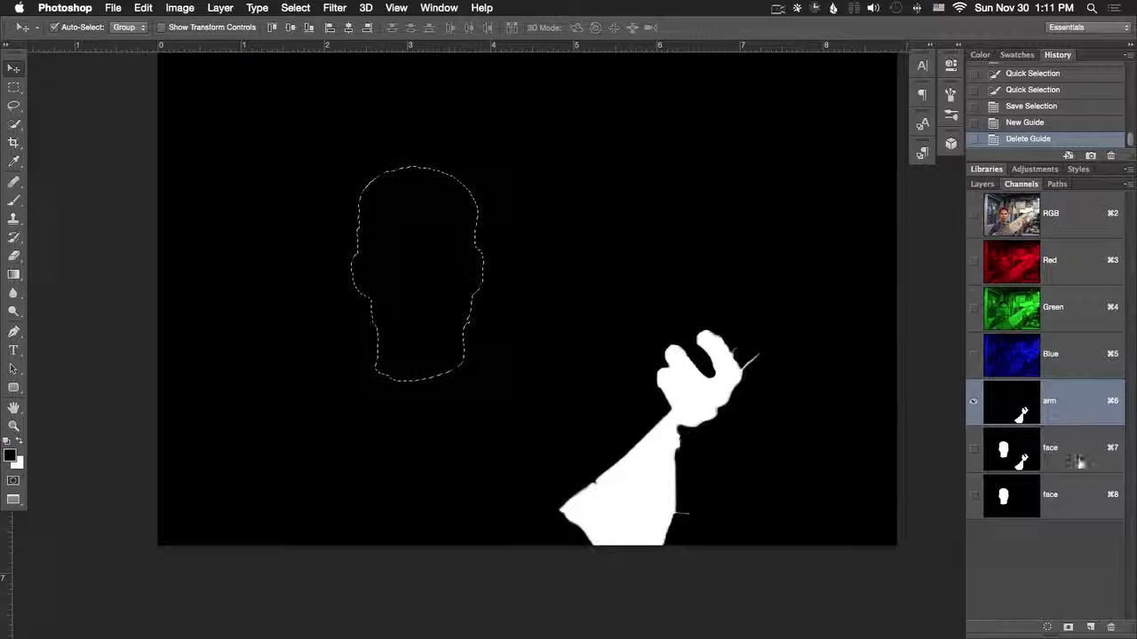
pyautogui.click(1073, 451)
pyautogui.click(1067, 494)
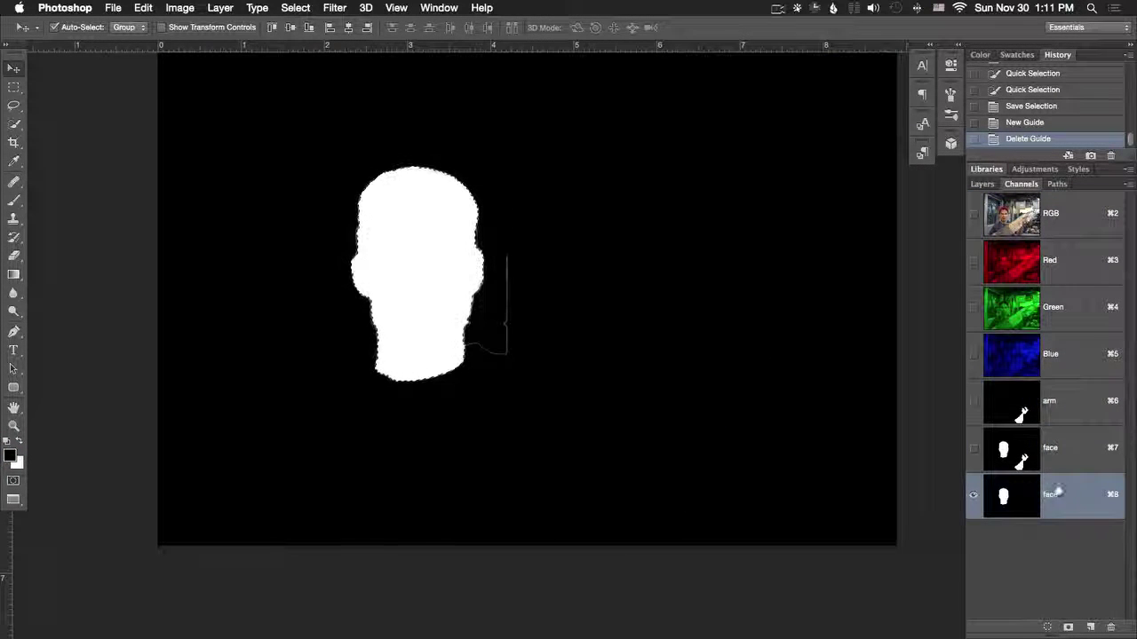
pyautogui.click(1070, 458)
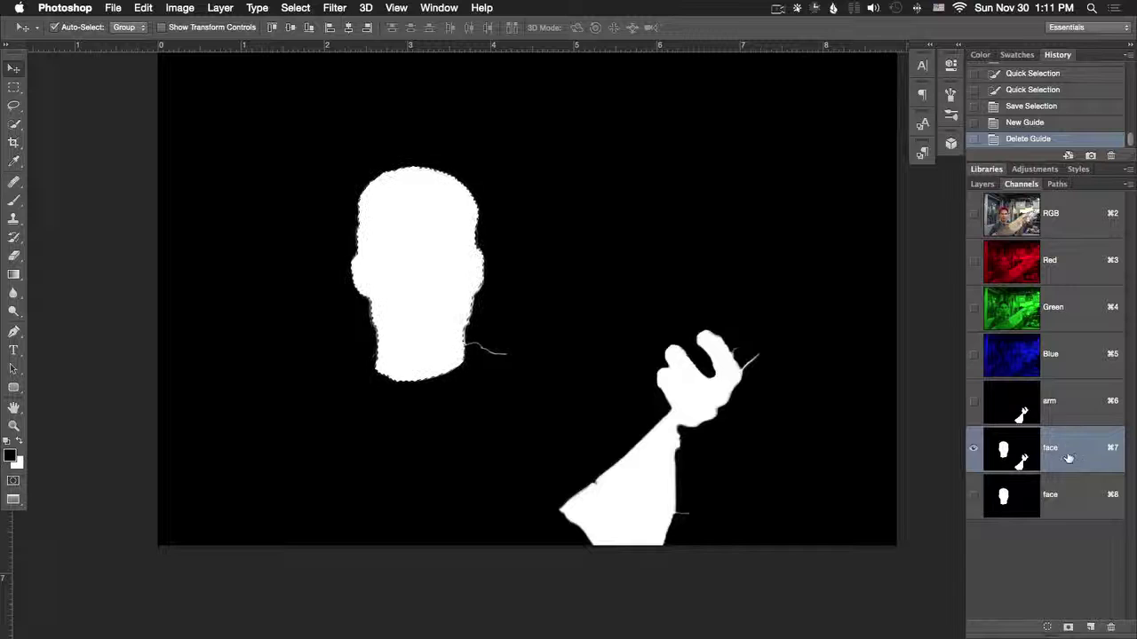
pyautogui.moveTo(1075, 457); pyautogui.dragTo(1110, 627)
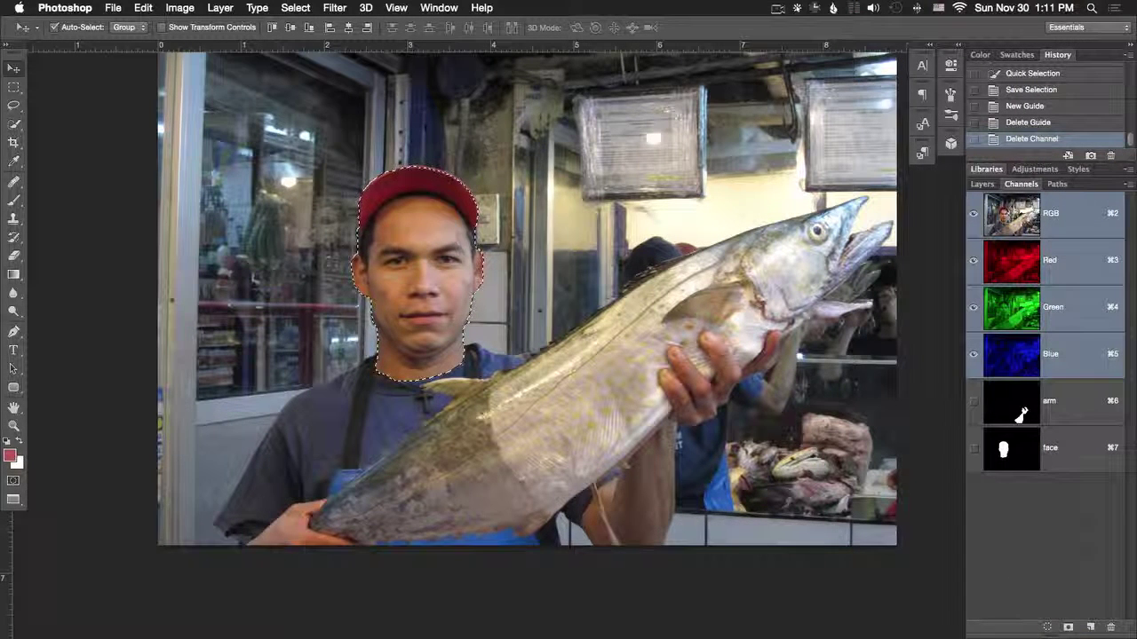
pyautogui.click(983, 185)
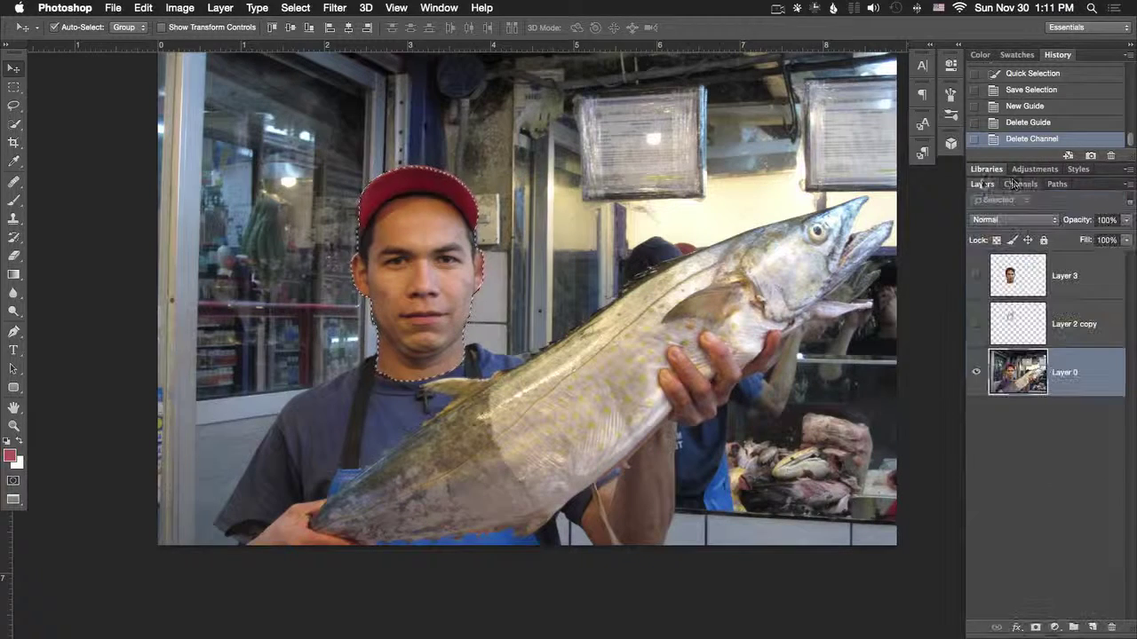
# Delete the channel combining face and arm, and hide Layer 2 copy
pyautogui.click(1016, 184)
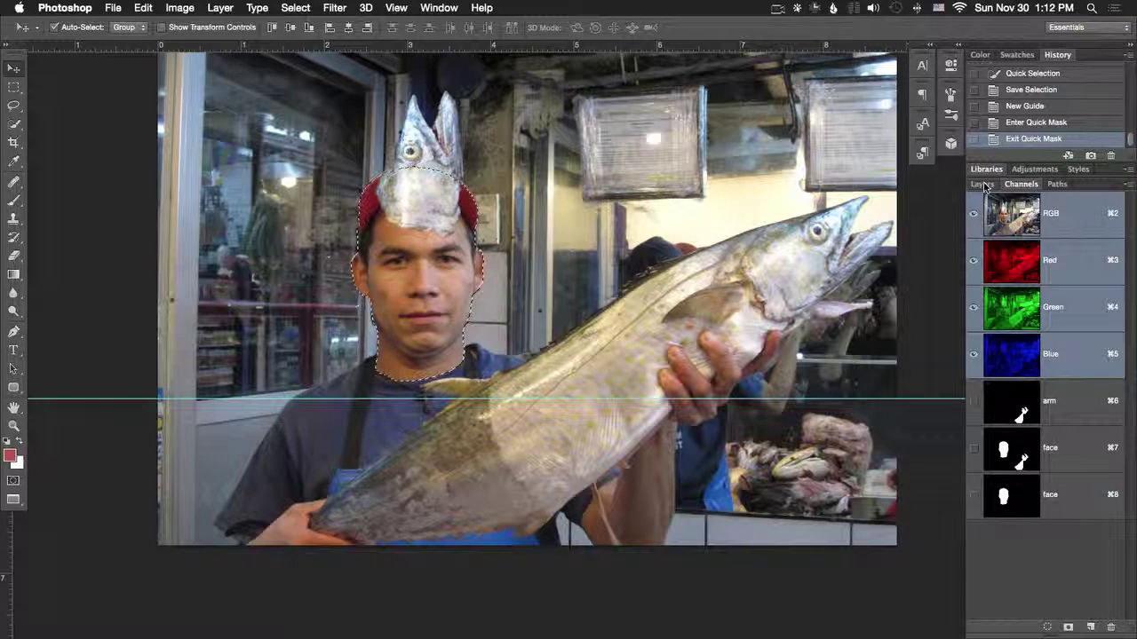
pyautogui.moveTo(1110, 496); pyautogui.dragTo(1122, 627)
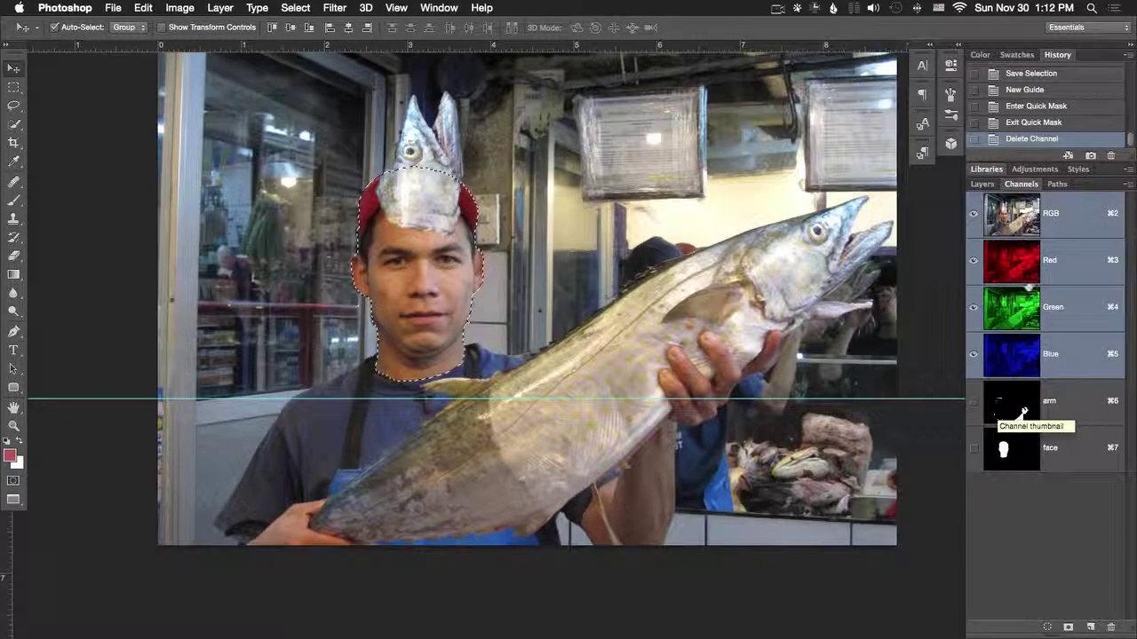
pyautogui.click(982, 184)
pyautogui.click(975, 323)
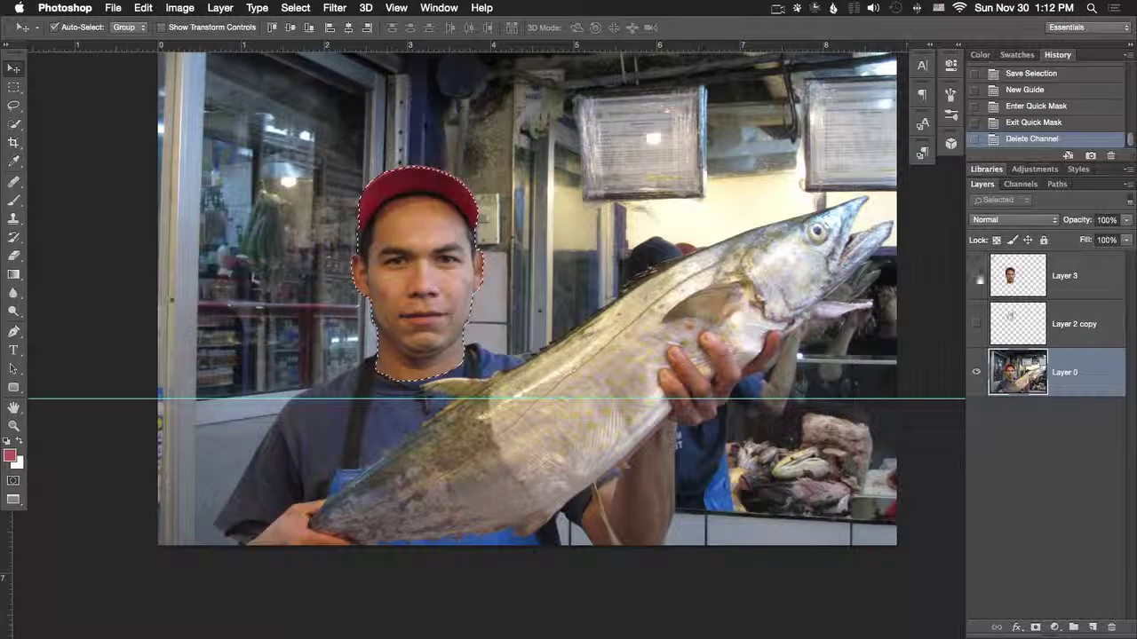
# Preview the arm and face channels as overlays on the image and hide both again
pyautogui.click(1020, 184)
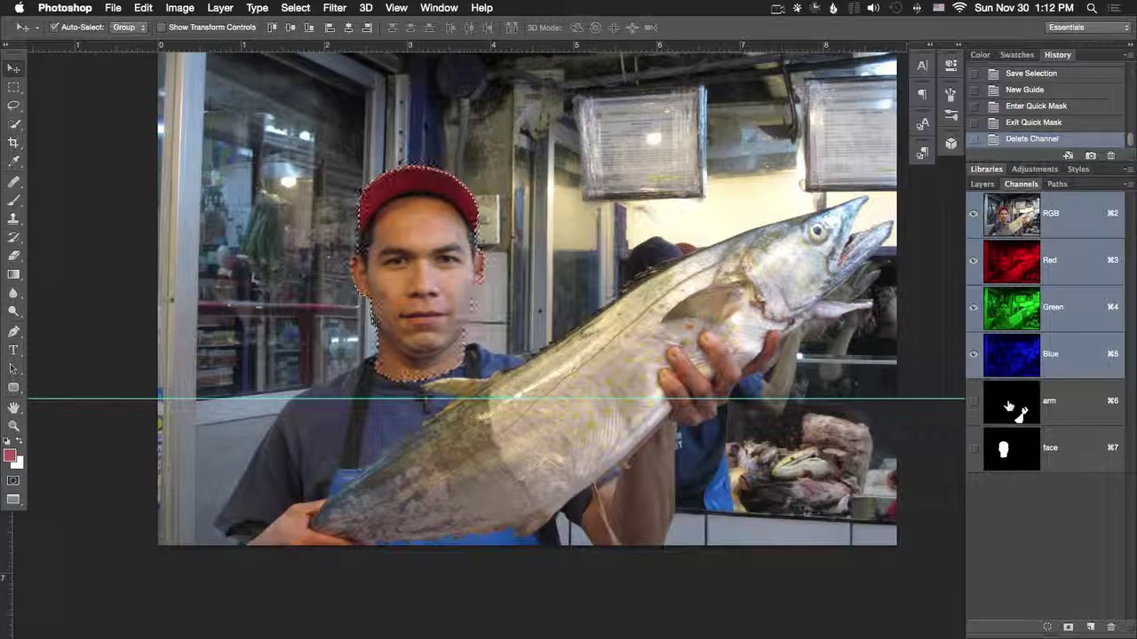
pyautogui.click(974, 403)
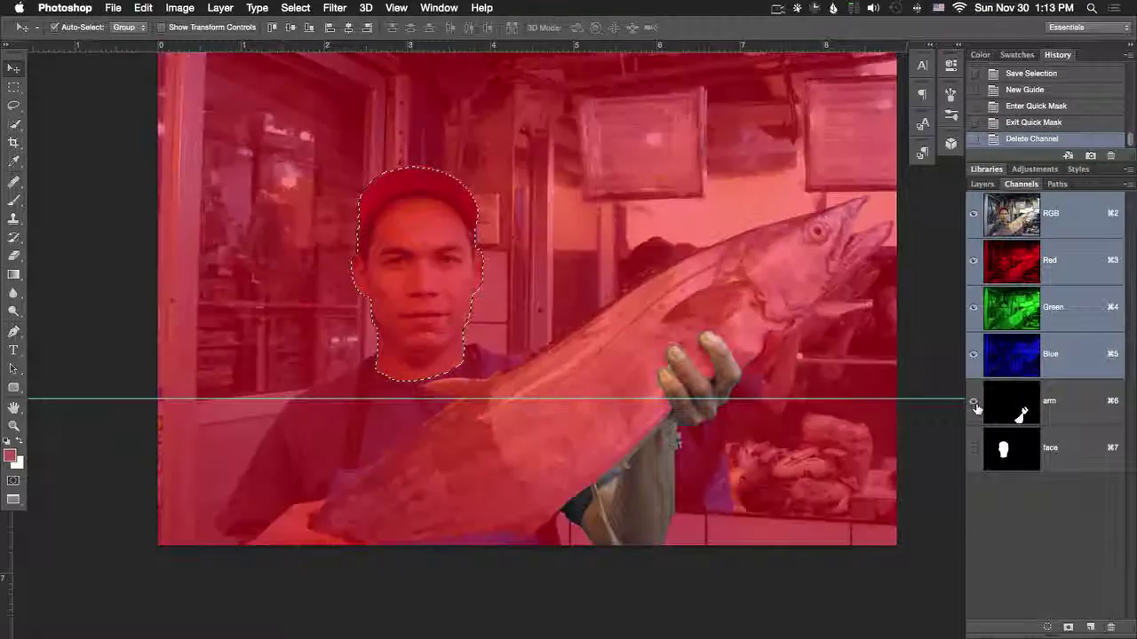
pyautogui.click(975, 448)
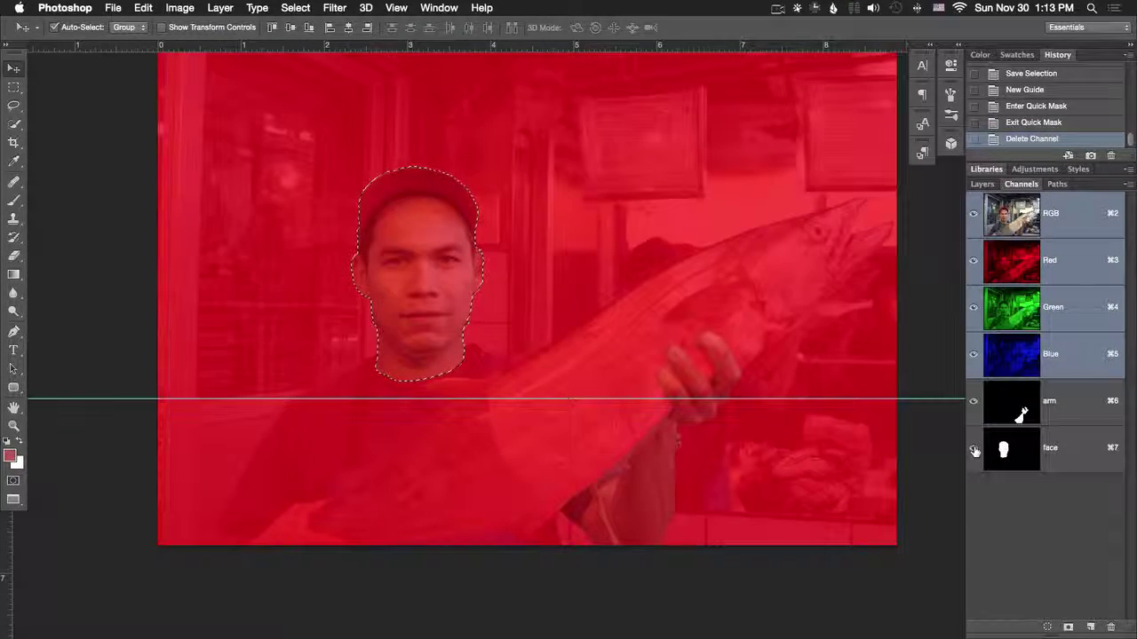
pyautogui.click(974, 448)
pyautogui.click(973, 401)
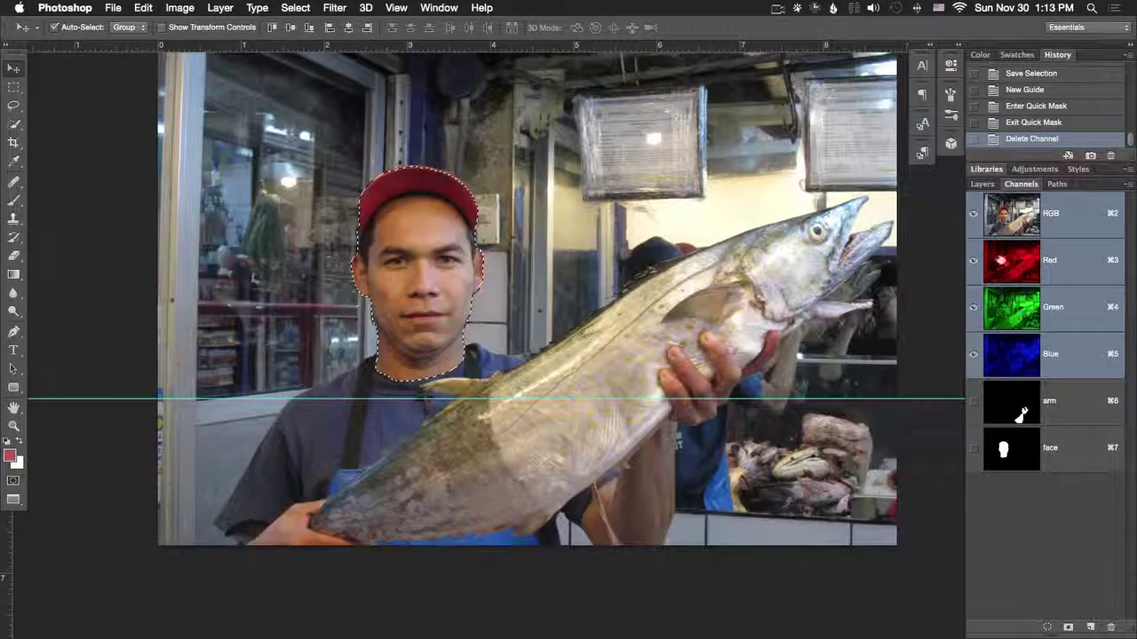
pyautogui.click(983, 184)
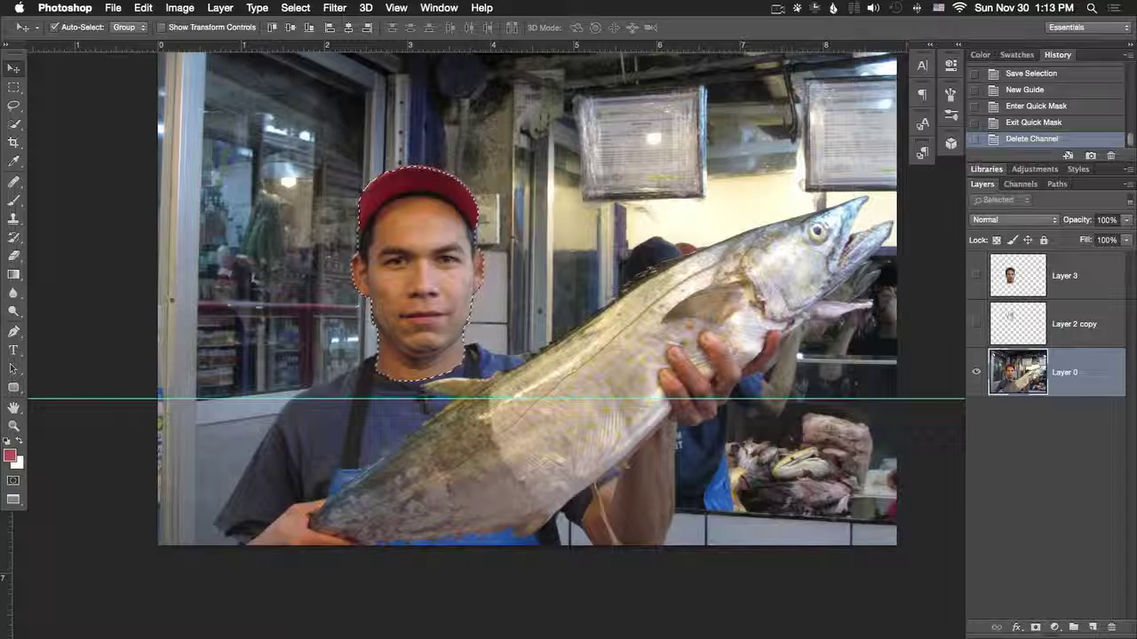
pyautogui.click(1020, 184)
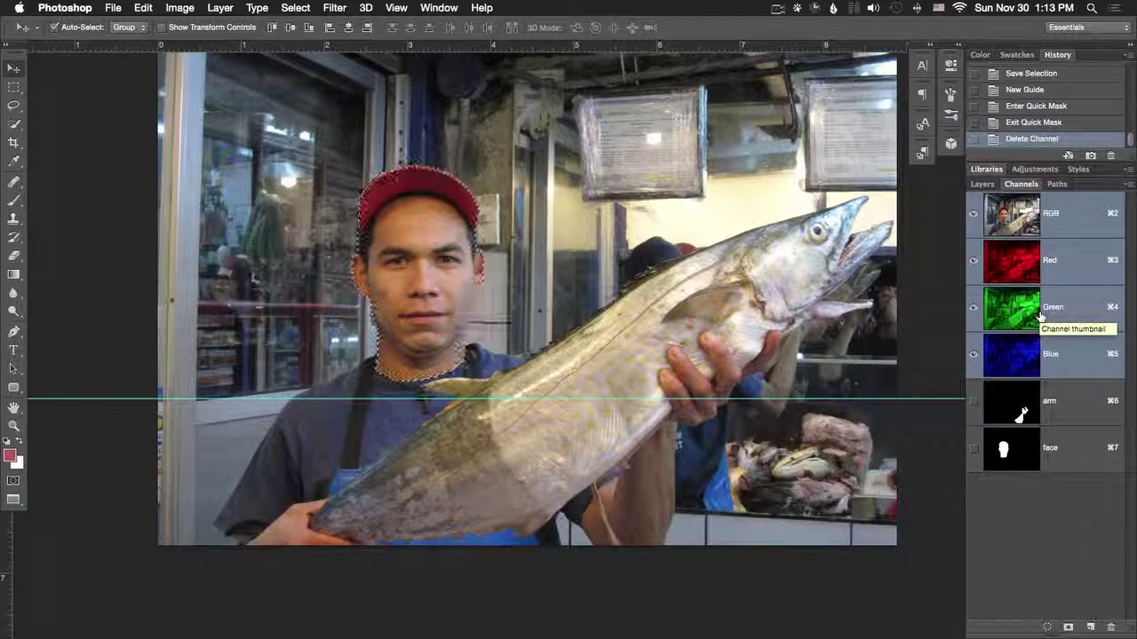
# Turn off Show Channels in Color in the Interface preferences and activate the Move tool
pyautogui.click(114, 7)
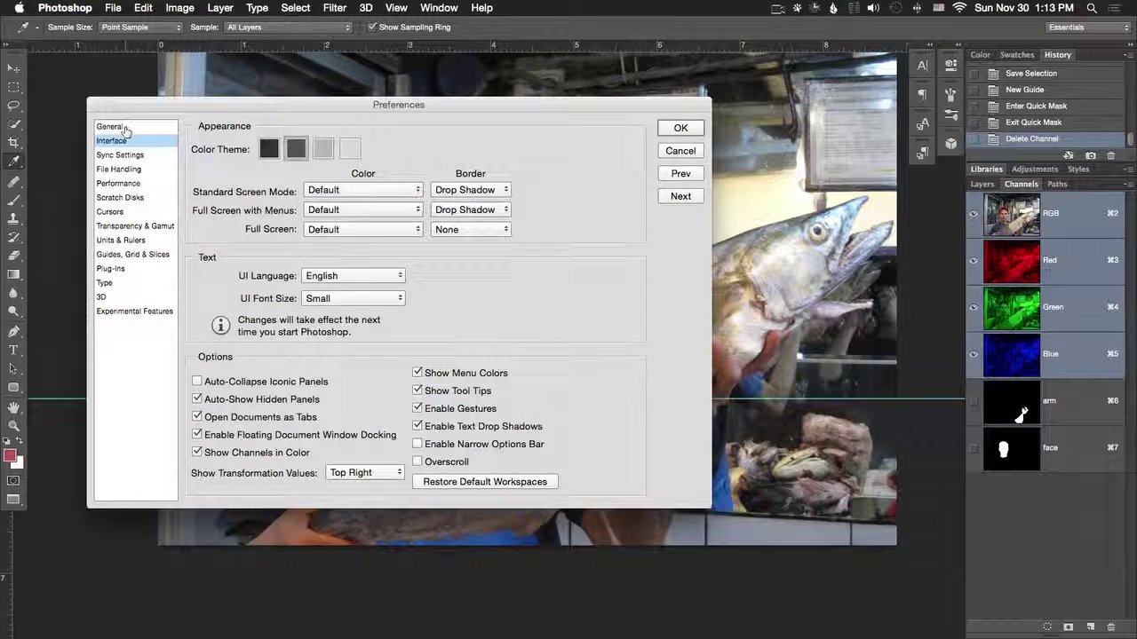
pyautogui.click(199, 454)
pyautogui.click(199, 454)
pyautogui.click(199, 454)
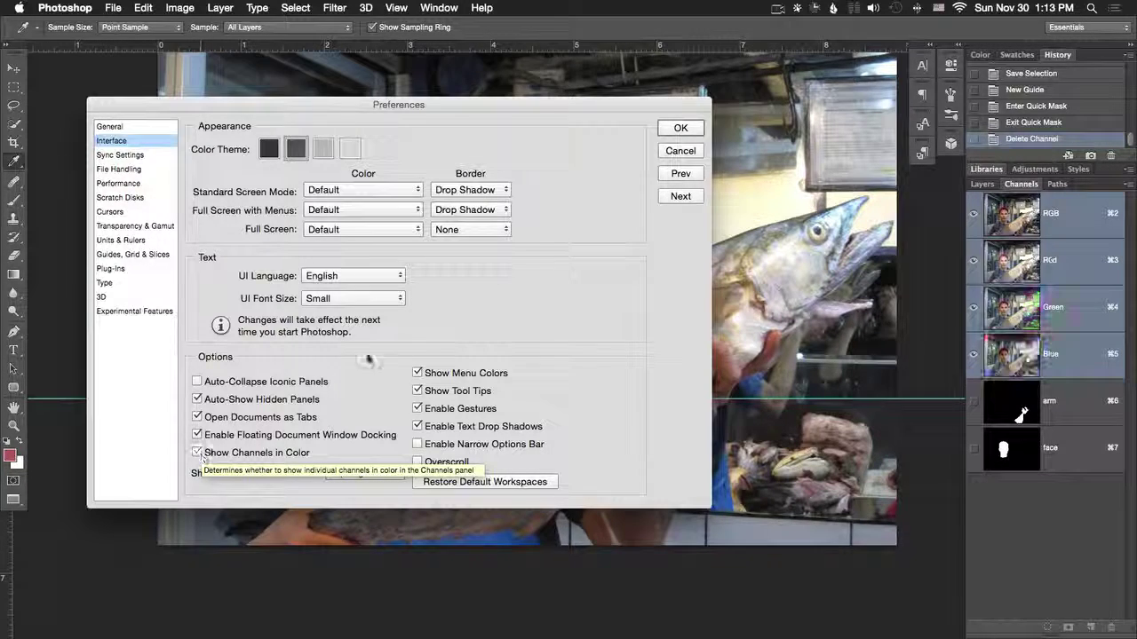
pyautogui.click(199, 454)
pyautogui.click(680, 128)
pyautogui.press('v')
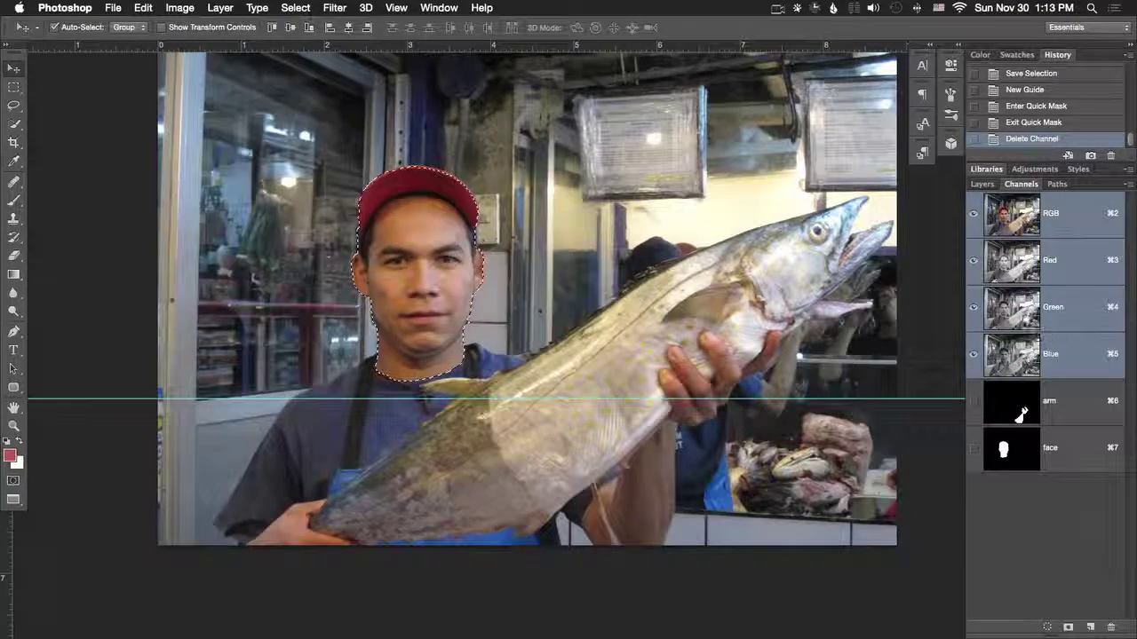
# View the Red, Green, Blue, arm and face channels one at a time in the image window
pyautogui.click(1066, 334)
pyautogui.click(1069, 275)
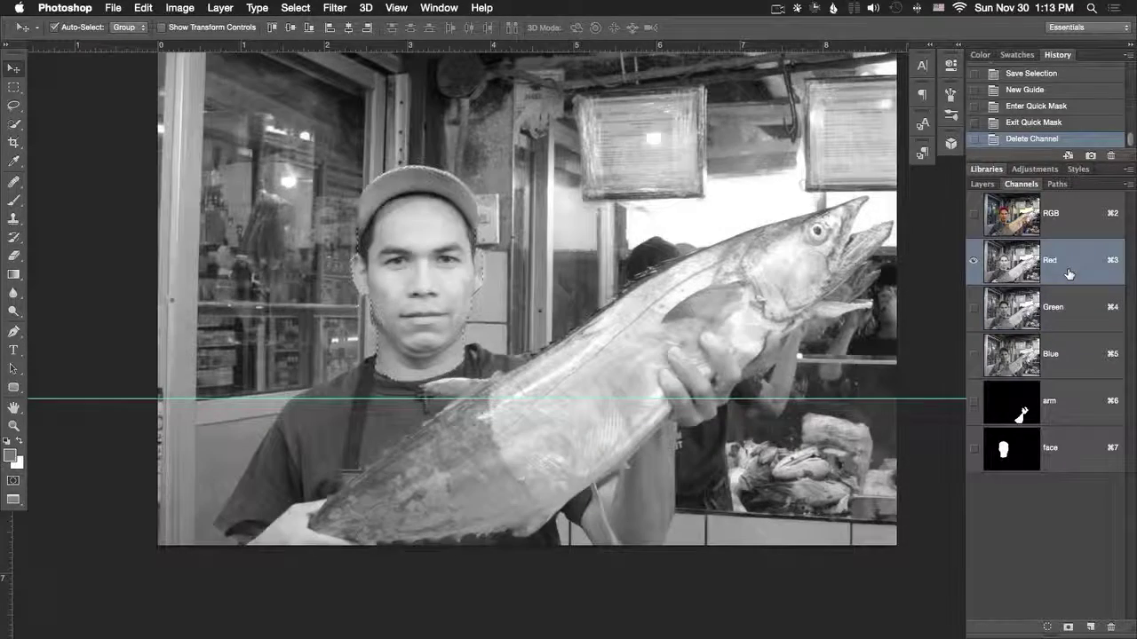
pyautogui.click(1071, 317)
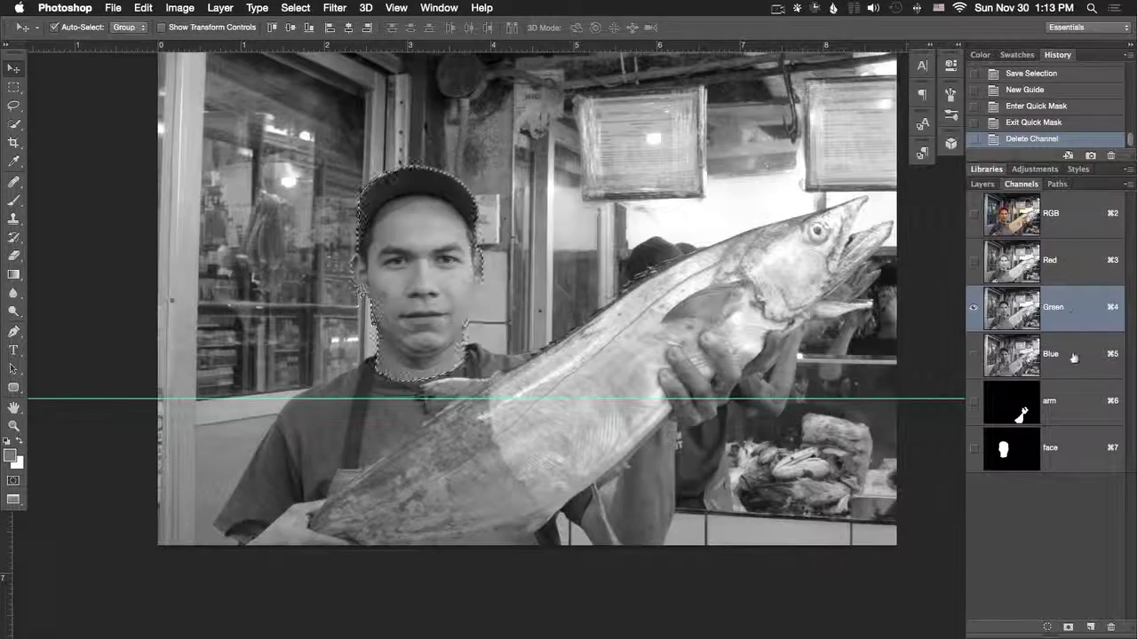
pyautogui.click(1073, 357)
pyautogui.click(1058, 393)
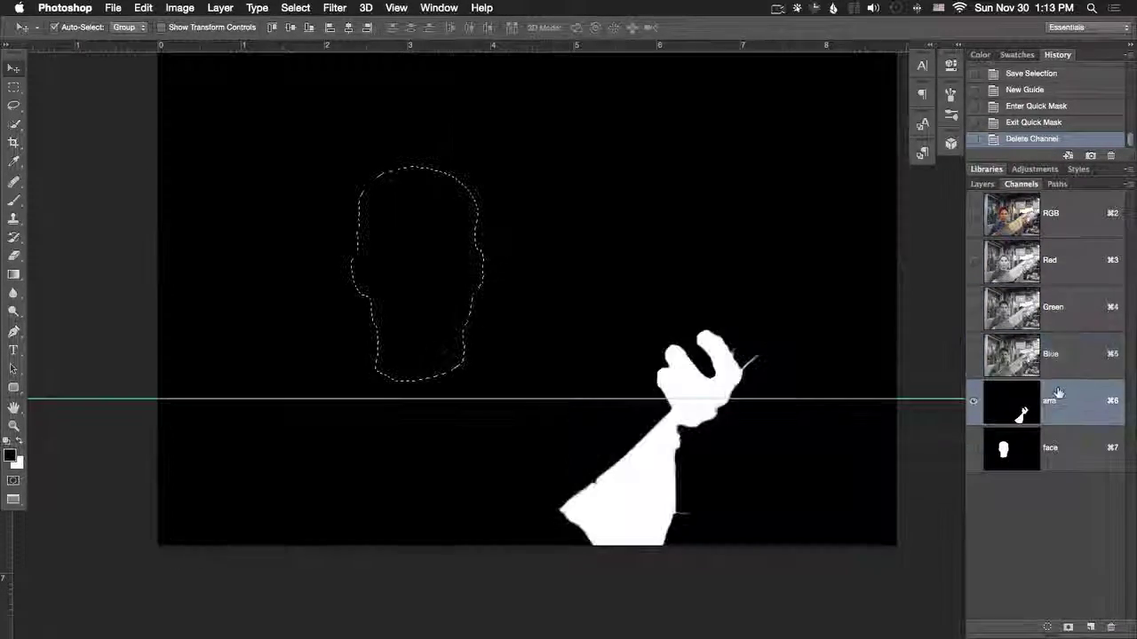
pyautogui.click(1073, 447)
# Show the Green channel alone, and turn on Blue and Red to rebuild the full-colour view
pyautogui.click(1085, 327)
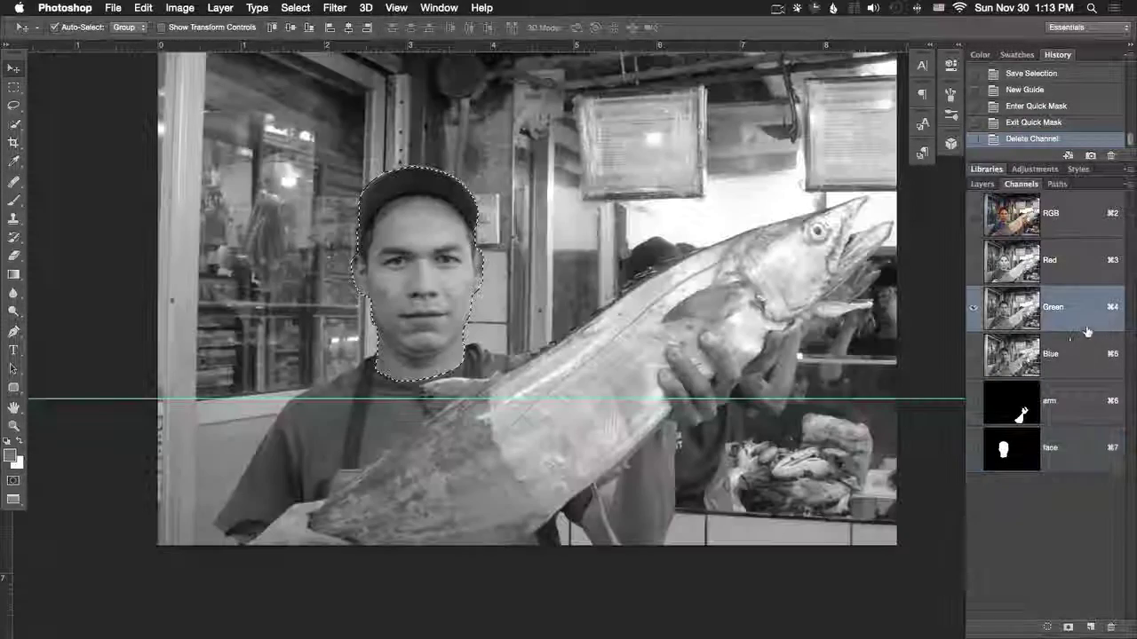
pyautogui.click(974, 355)
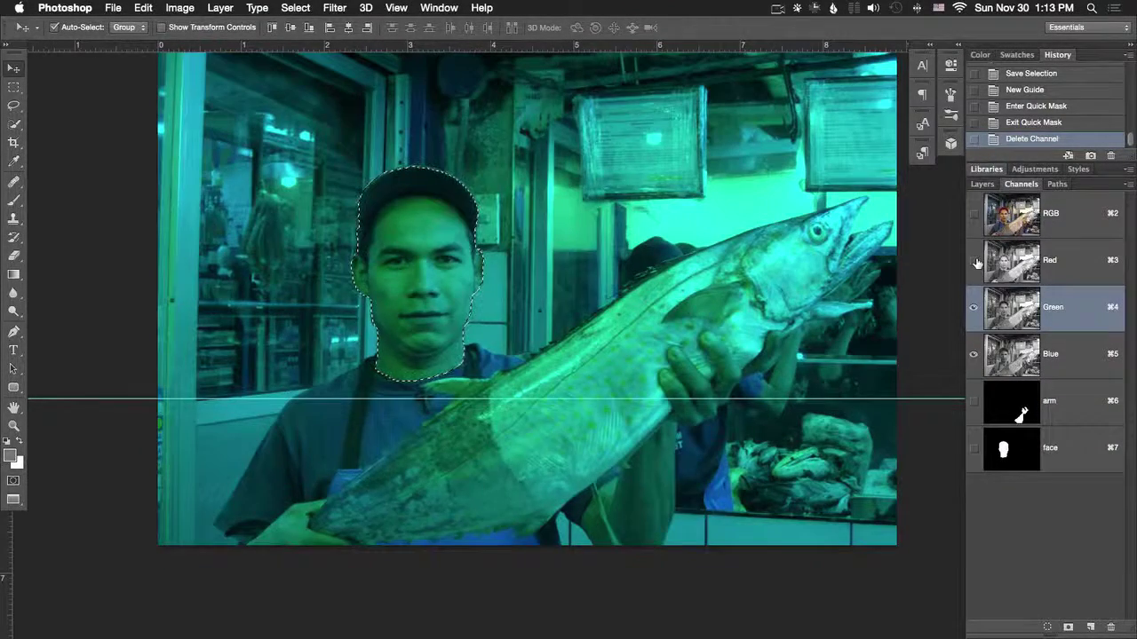
pyautogui.click(975, 260)
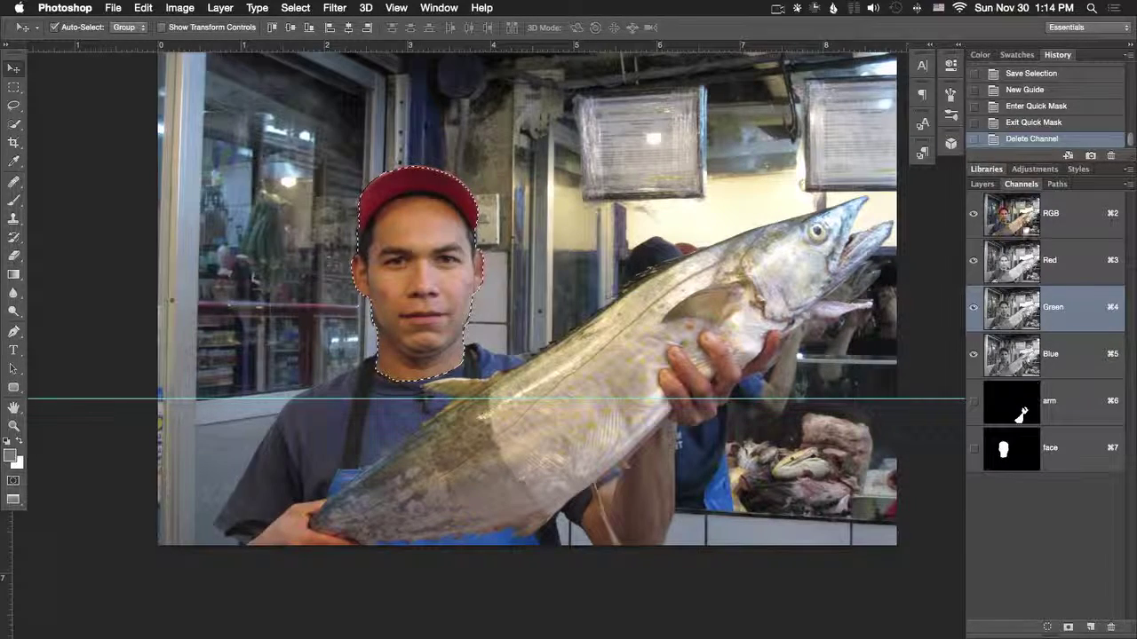
# Clear the face selection and select the man's hand at the fish's tail with the Quick Selection tool, leaving out the fish
pyautogui.click(990, 187)
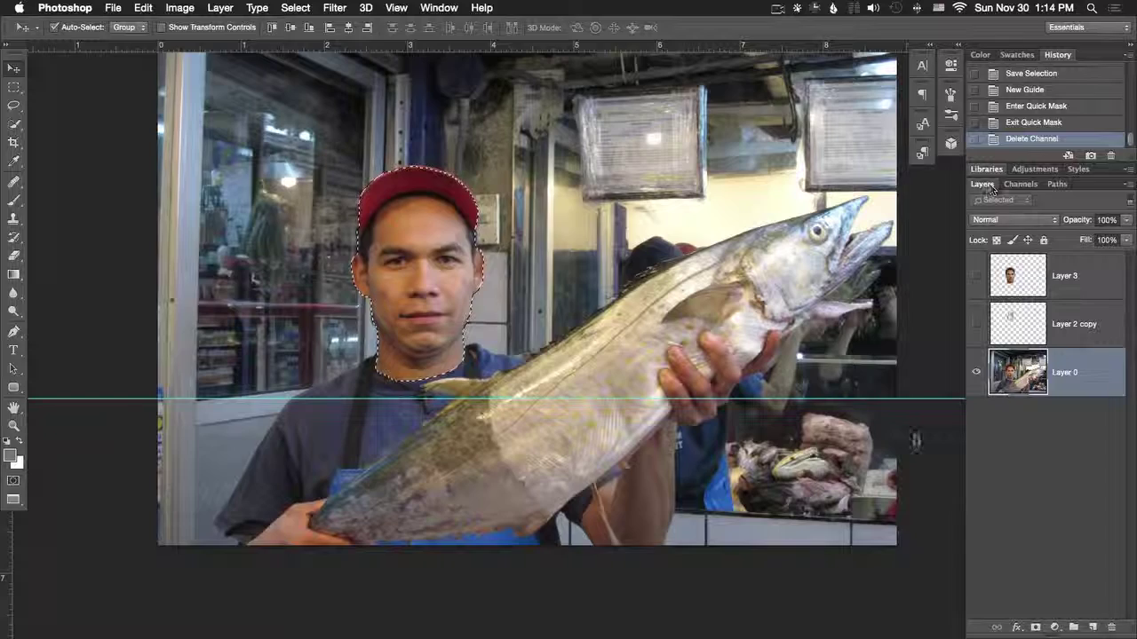
pyautogui.press('w')
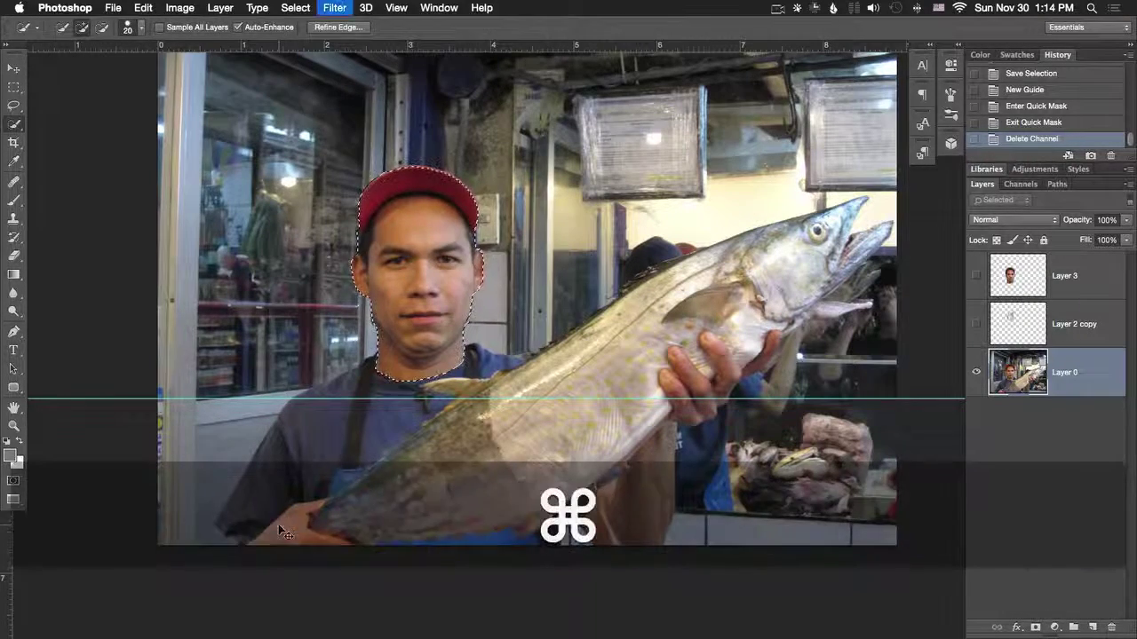
pyautogui.press('super+d')
pyautogui.press('w')
pyautogui.moveTo(278, 531); pyautogui.dragTo(293, 529)
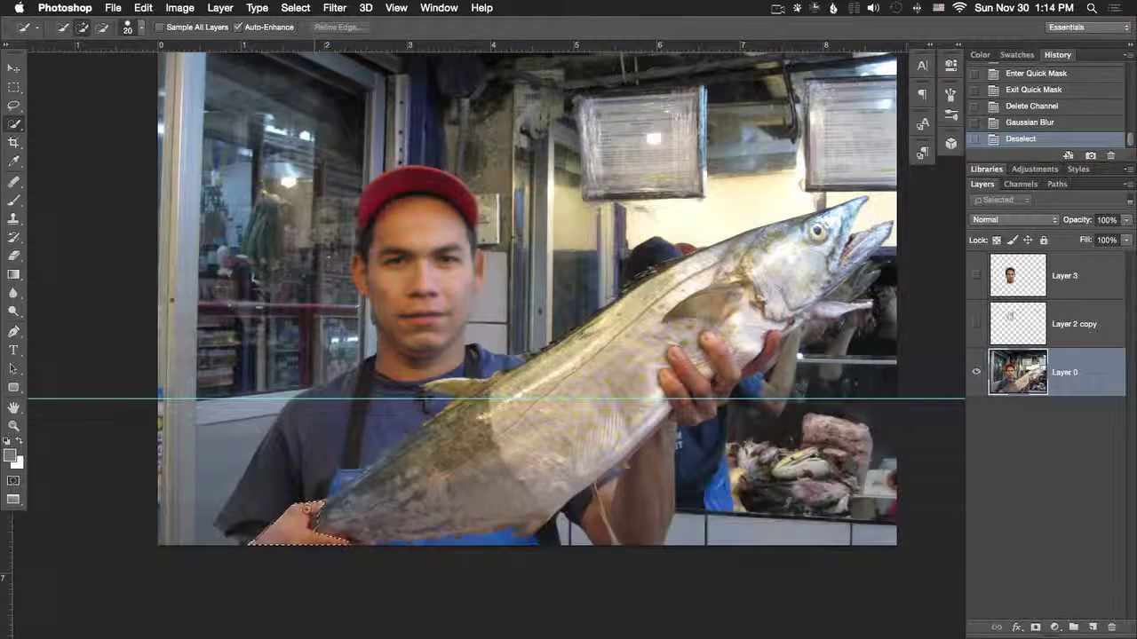
pyautogui.keyDown('alt'); pyautogui.click(317, 521); pyautogui.keyUp('alt')
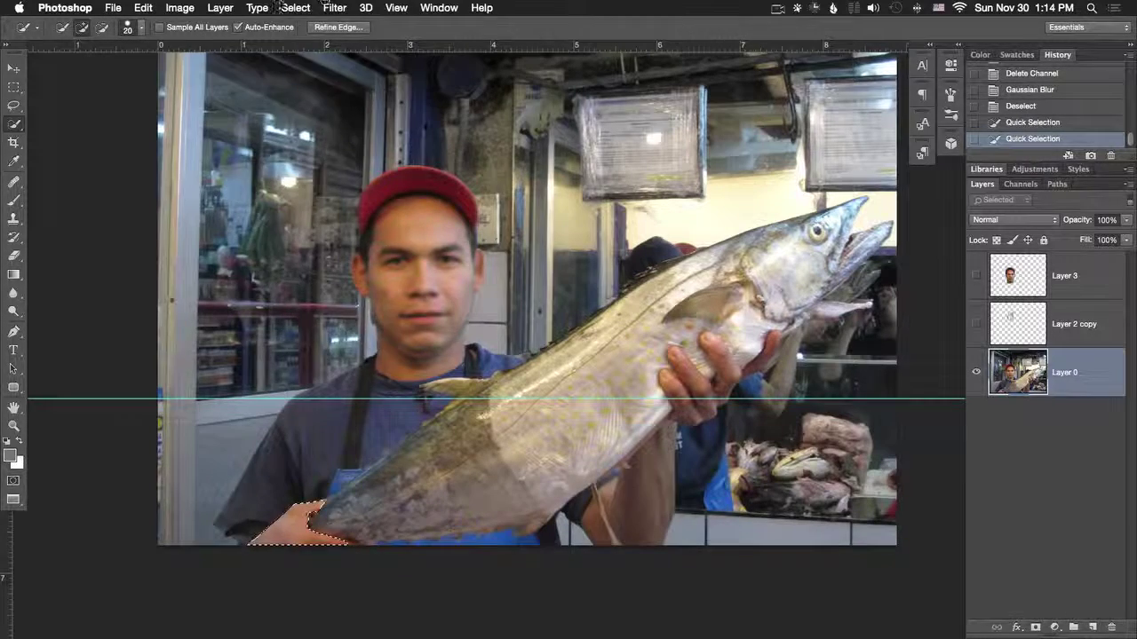
# Save the hand selection as a new channel named "hand2"
pyautogui.click(295, 7)
pyautogui.moveTo(344, 8)
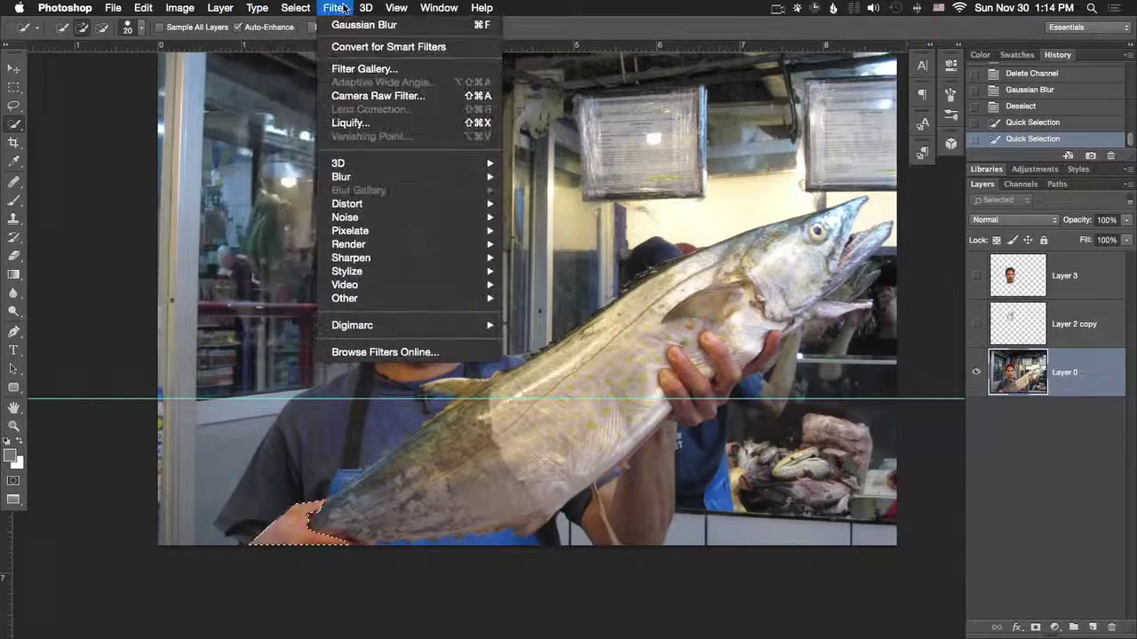
pyautogui.moveTo(294, 7)
pyautogui.click(298, 312)
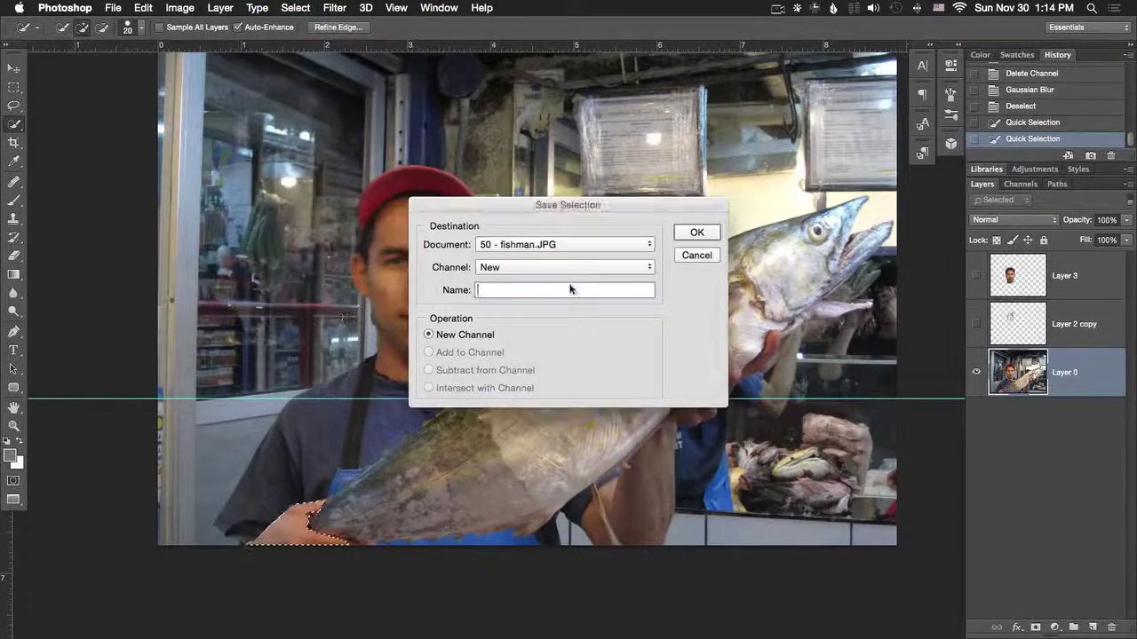
pyautogui.write('haa')
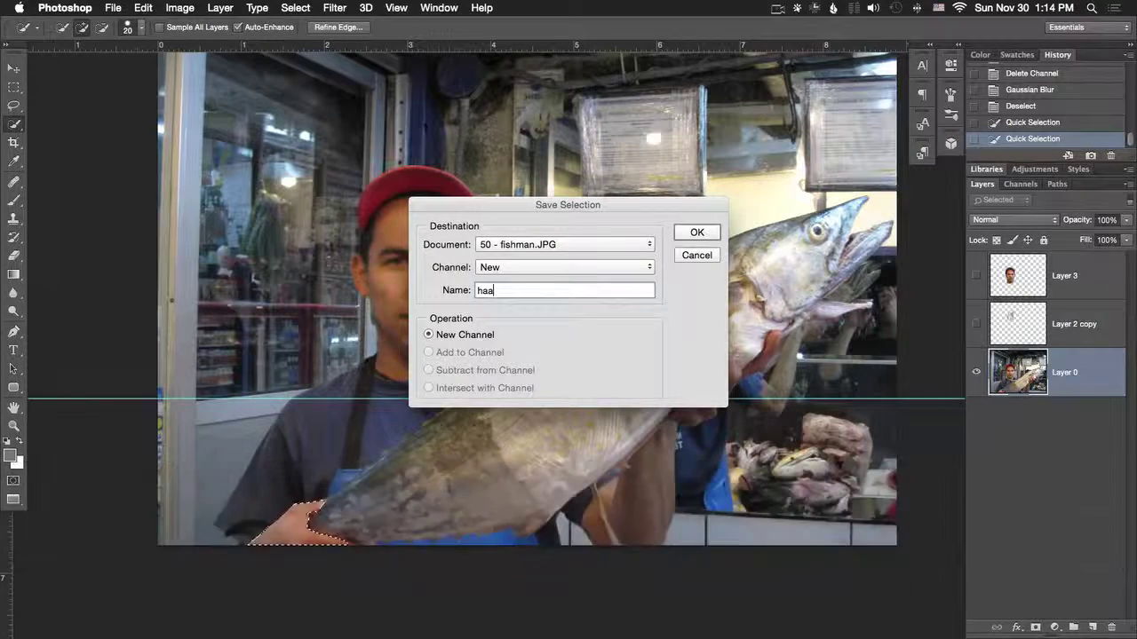
pyautogui.press('BackSpace')
pyautogui.write('nd2')
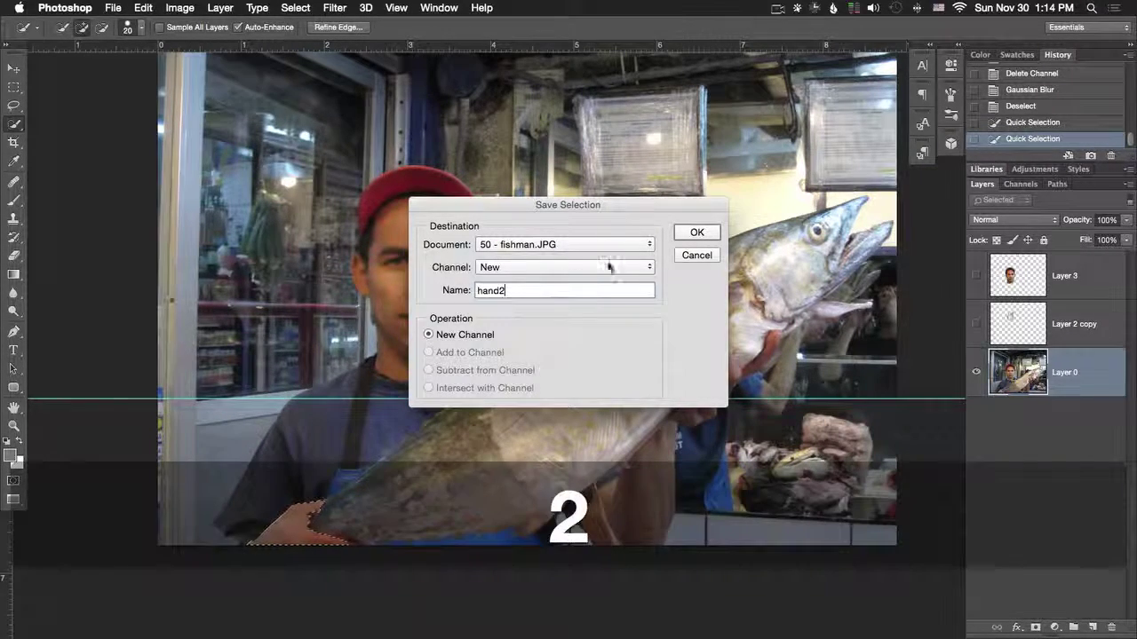
pyautogui.click(698, 233)
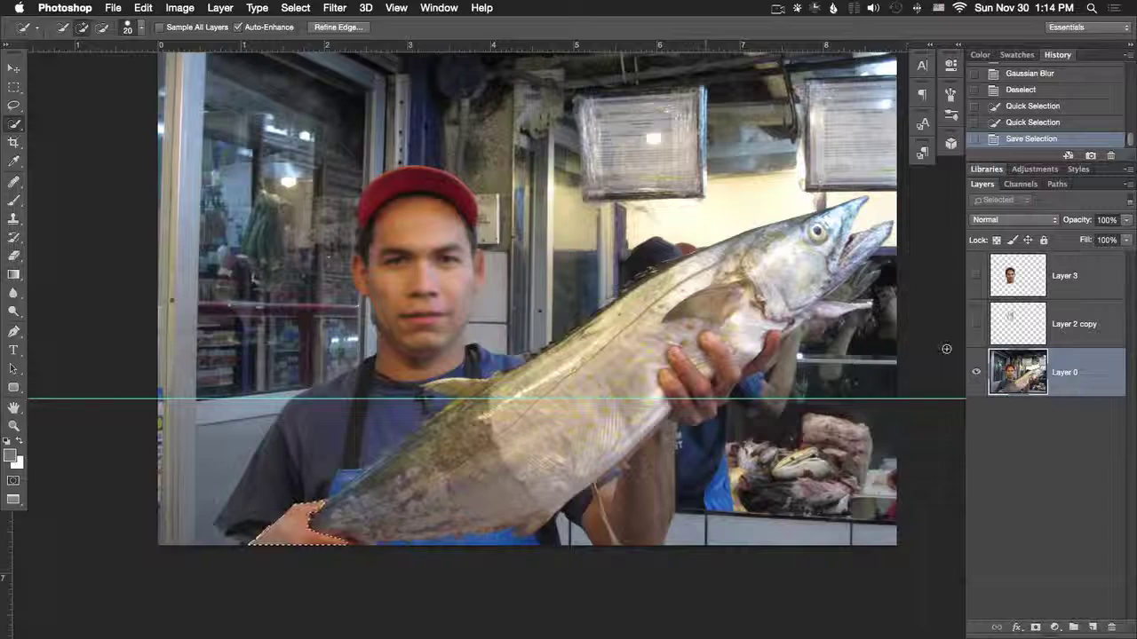
# Add a new layer above Layer 0 and load the arm channel as a new selection
pyautogui.press('shift+super+n')
pyautogui.press('Return')
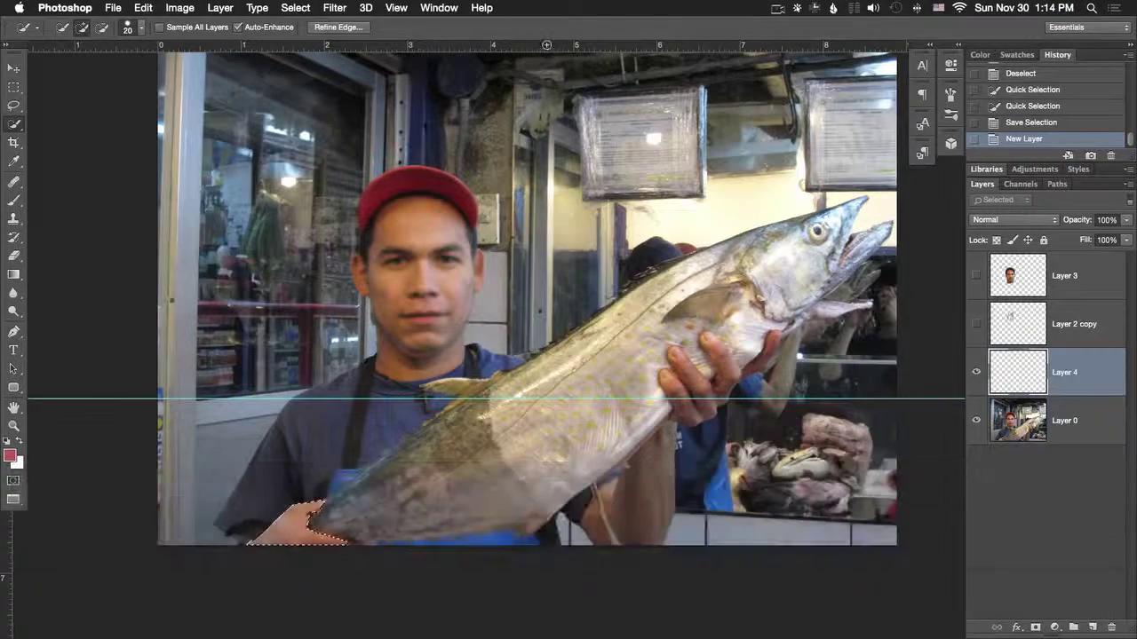
pyautogui.click(295, 8)
pyautogui.click(348, 302)
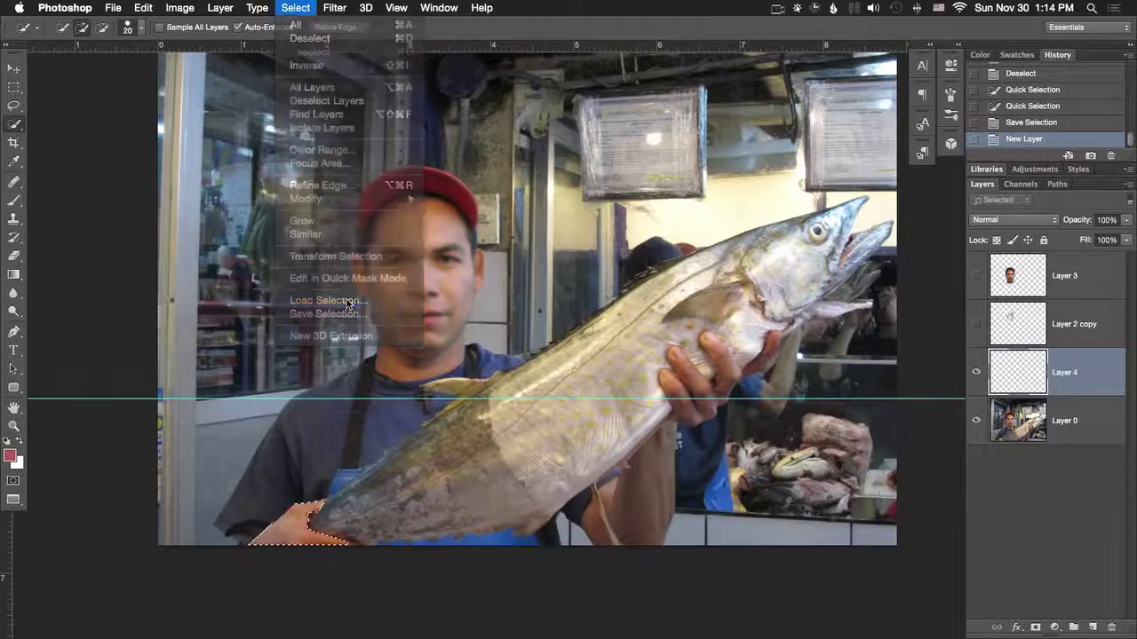
pyautogui.click(533, 271)
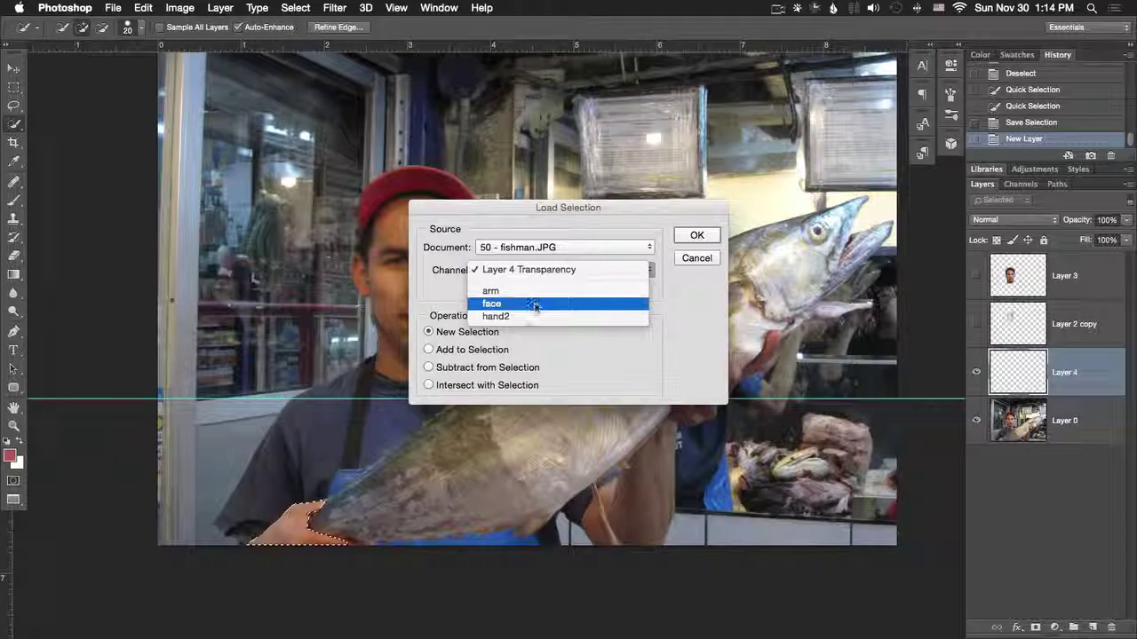
pyautogui.click(533, 290)
pyautogui.click(694, 237)
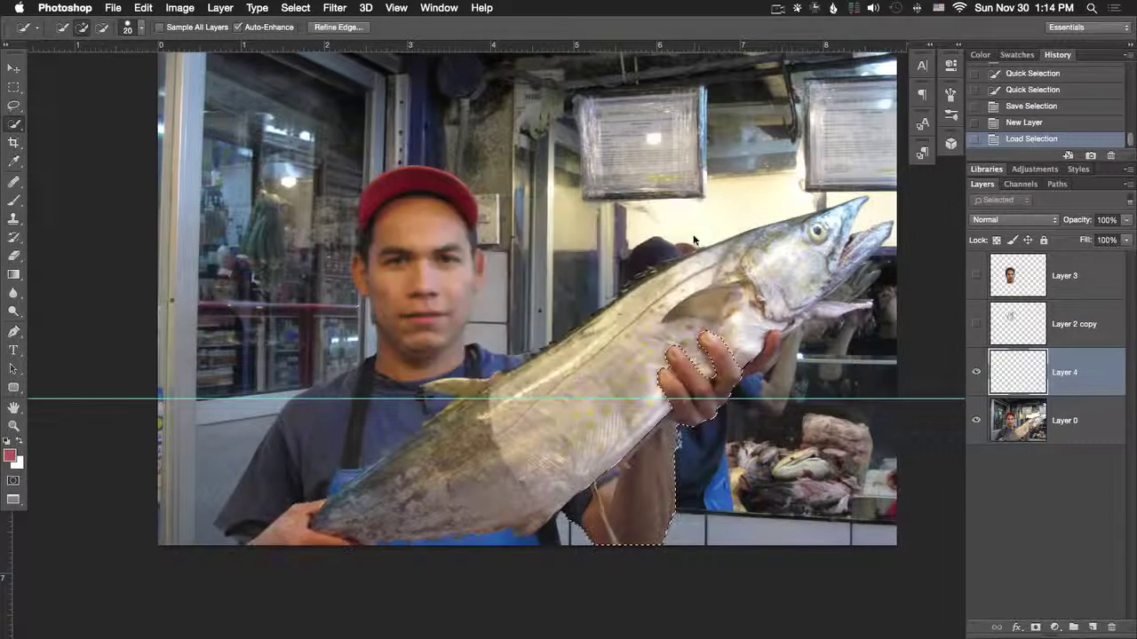
# Paint the selected arm and hand on Layer 4 in pinkish red with a size 150 brush at 50% opacity
pyautogui.press('b')
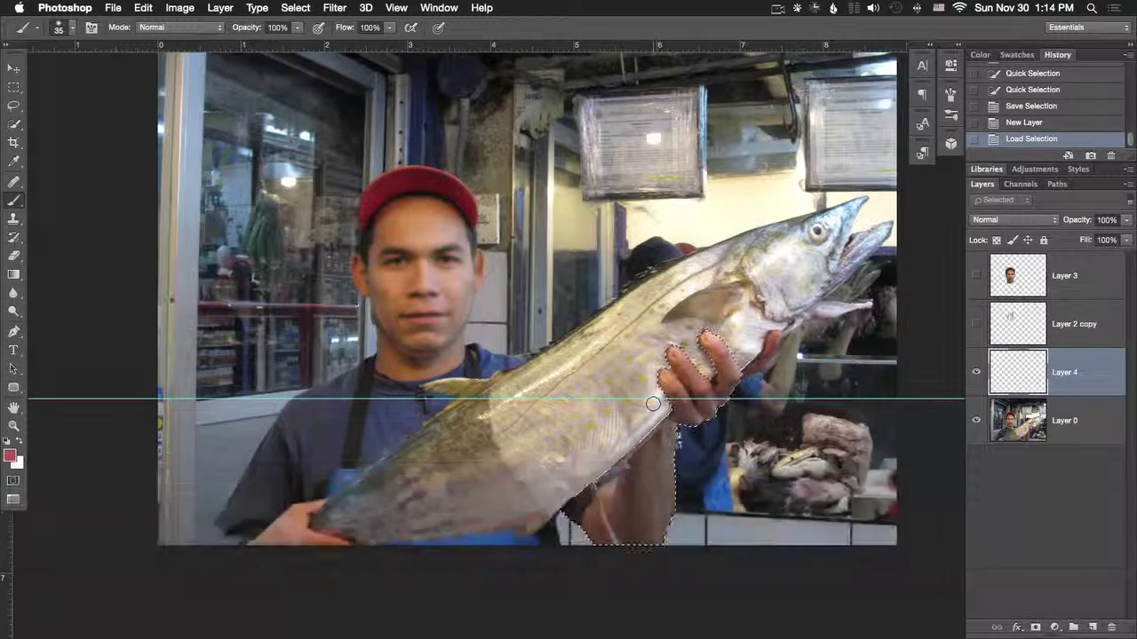
pyautogui.press(']')
pyautogui.press(']')
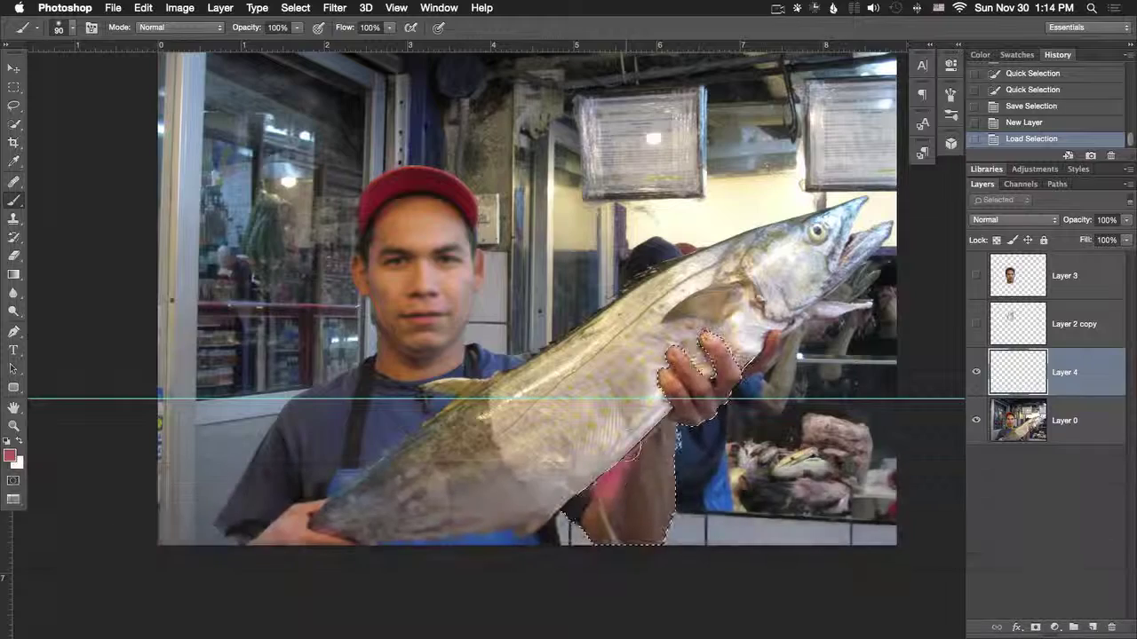
pyautogui.moveTo(646, 431); pyautogui.dragTo(600, 514)
pyautogui.press('5')
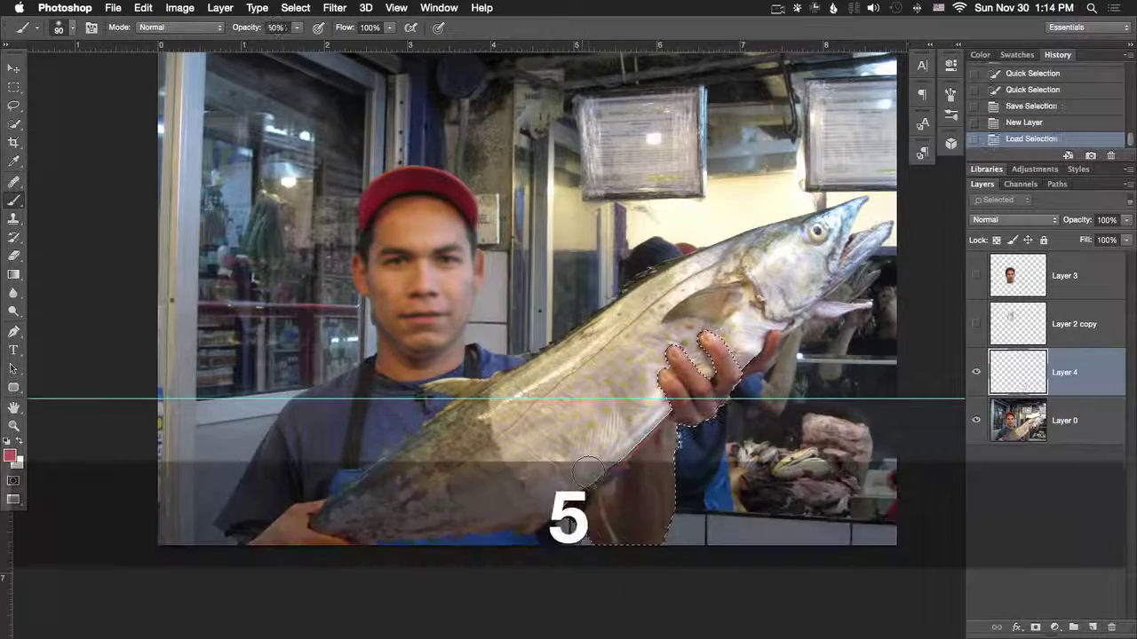
pyautogui.press(']')
pyautogui.press(']')
pyautogui.press(']')
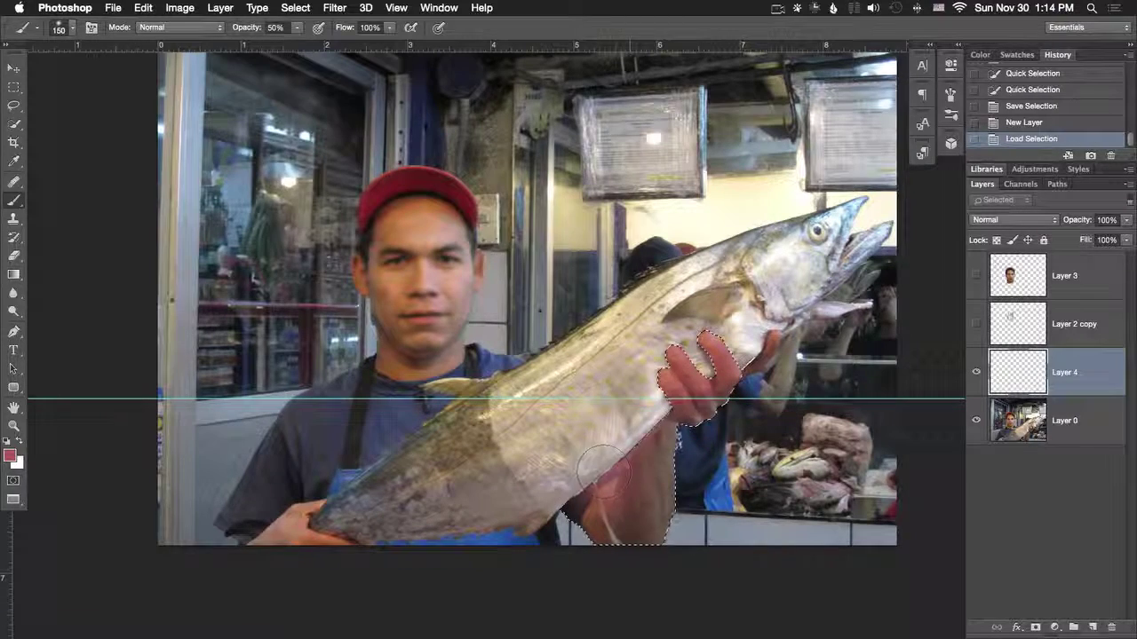
pyautogui.moveTo(600, 478); pyautogui.dragTo(601, 438)
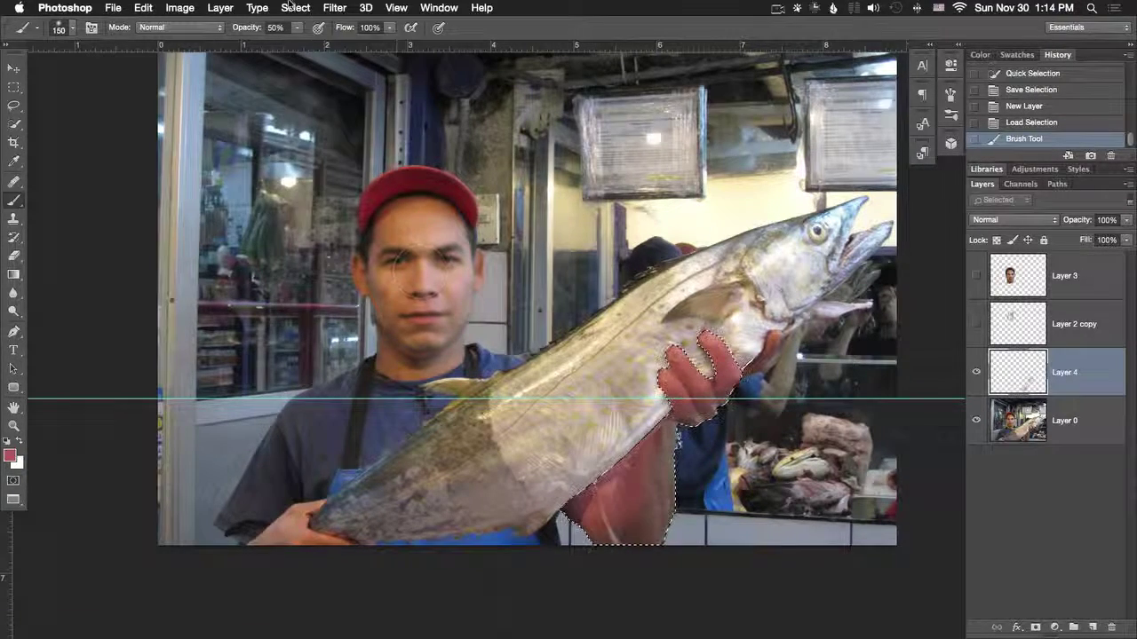
# Load the face channel as a new selection and show Layer 3
pyautogui.click(257, 8)
pyautogui.moveTo(295, 8)
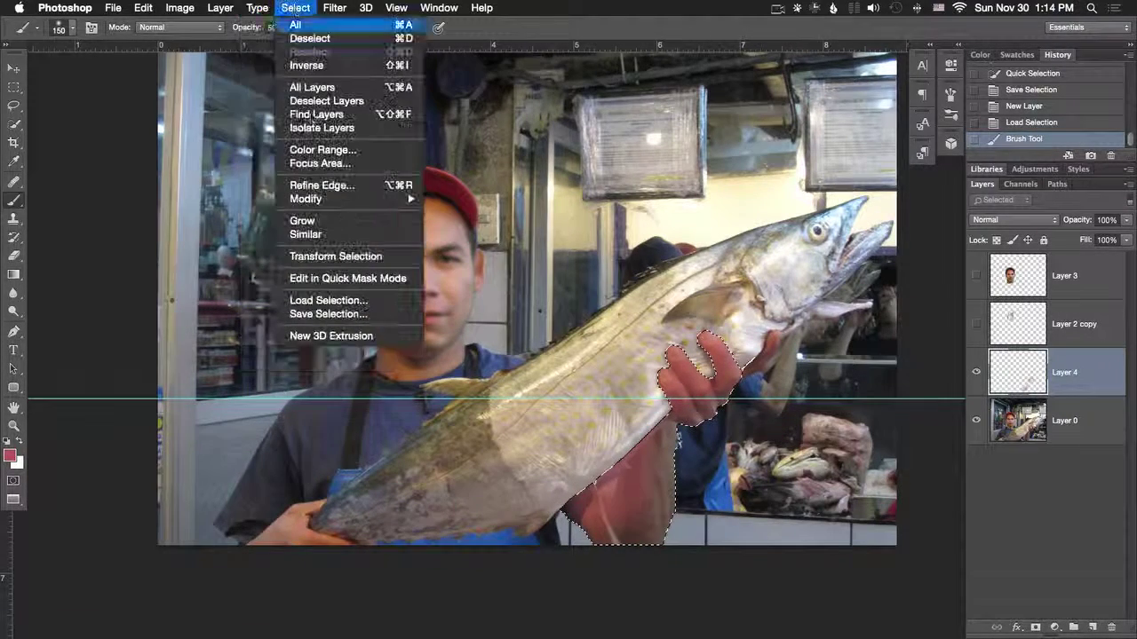
pyautogui.click(353, 302)
pyautogui.click(520, 270)
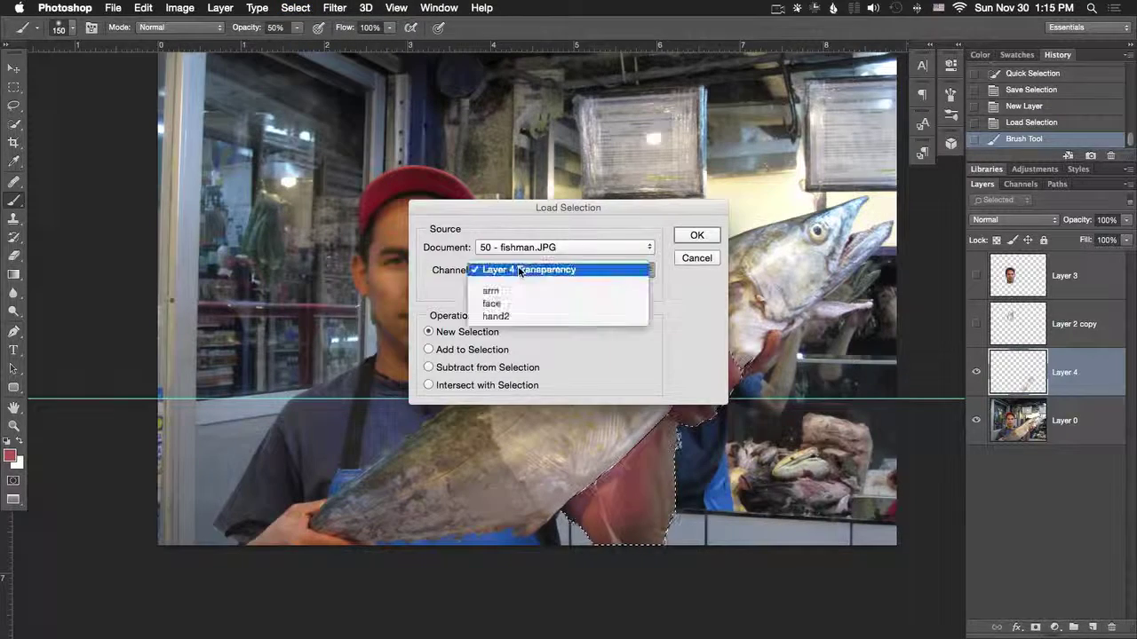
pyautogui.click(515, 304)
pyautogui.click(695, 236)
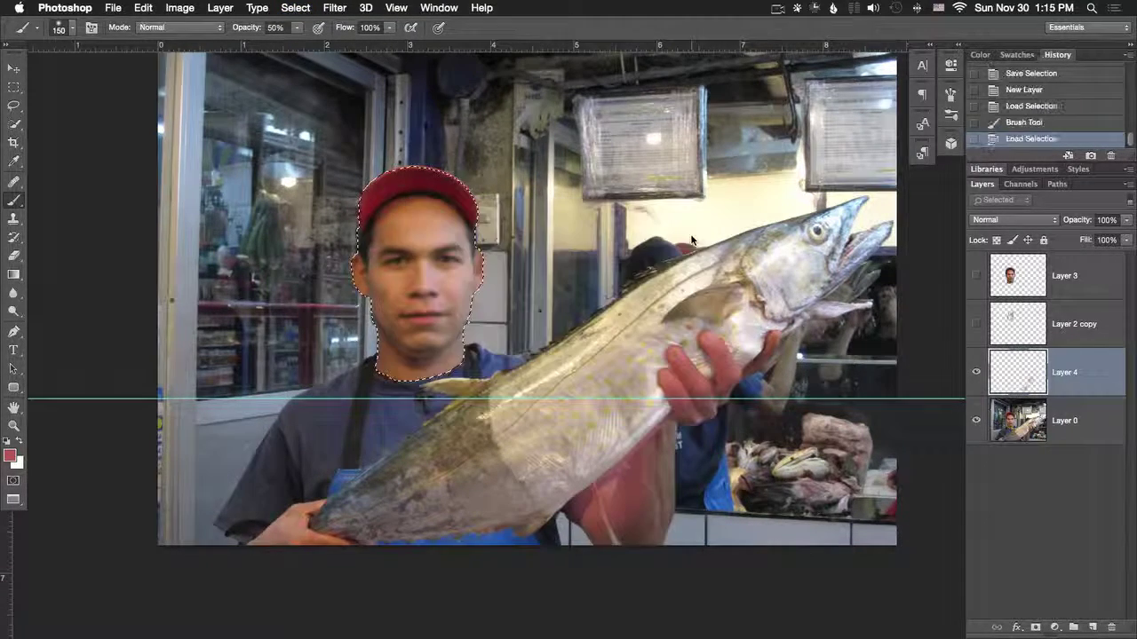
pyautogui.click(977, 277)
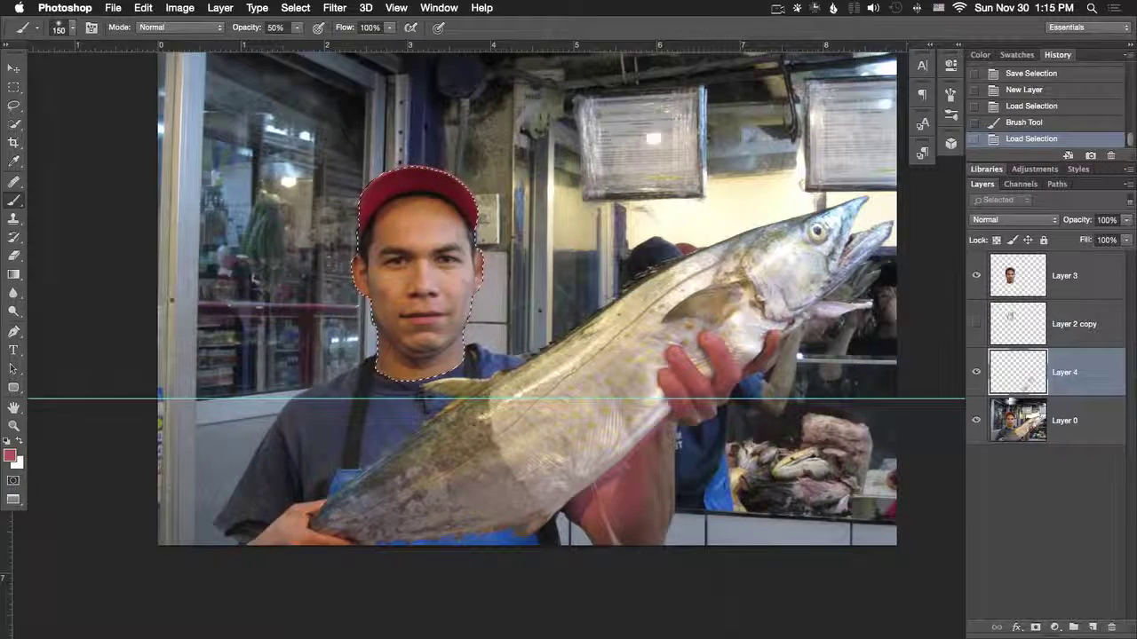
# Paint pinkish red over the selected head on a new layer above Layer 4, and move Layer 3 directly above Layer 0
pyautogui.press('shift+super')
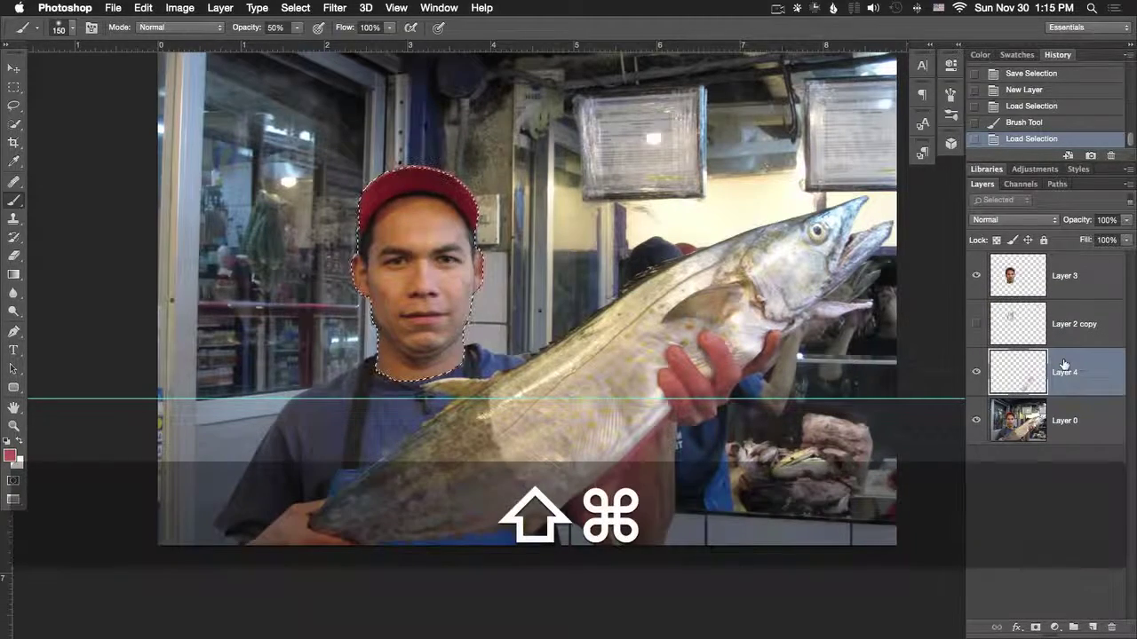
pyautogui.press('shift+super+n')
pyautogui.press('Return')
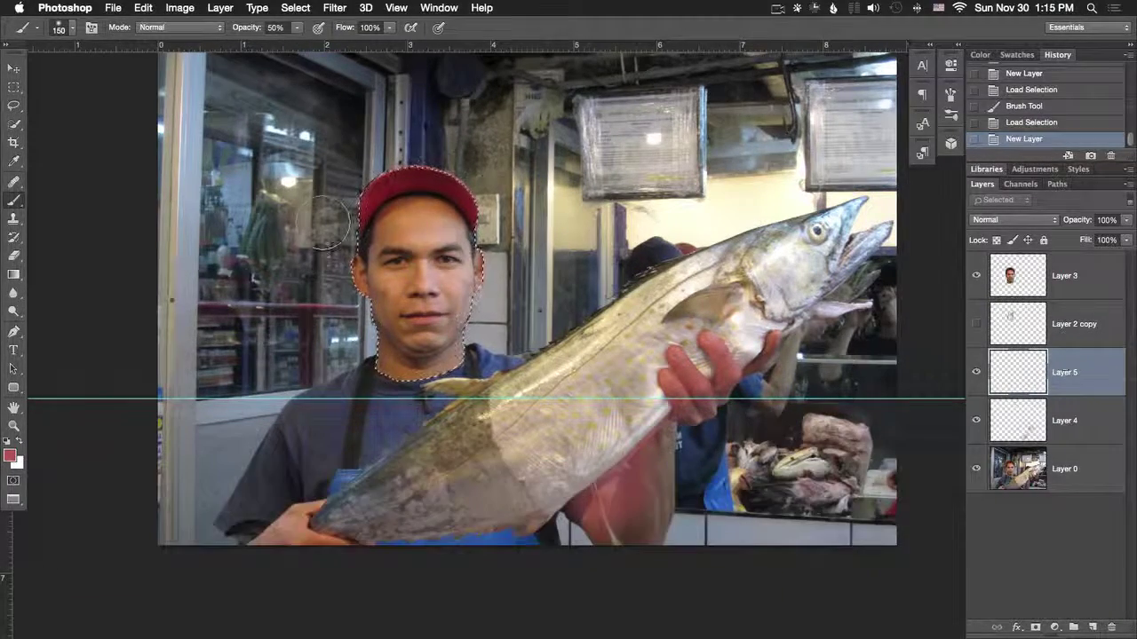
pyautogui.moveTo(479, 222); pyautogui.dragTo(435, 222)
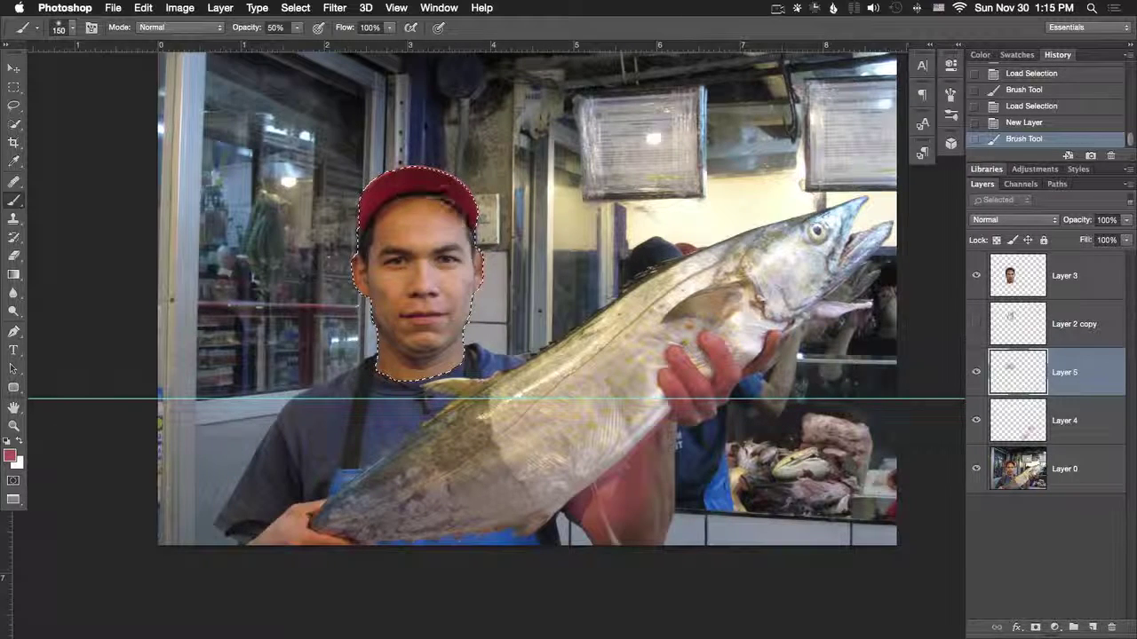
pyautogui.moveTo(1074, 290); pyautogui.dragTo(1022, 446)
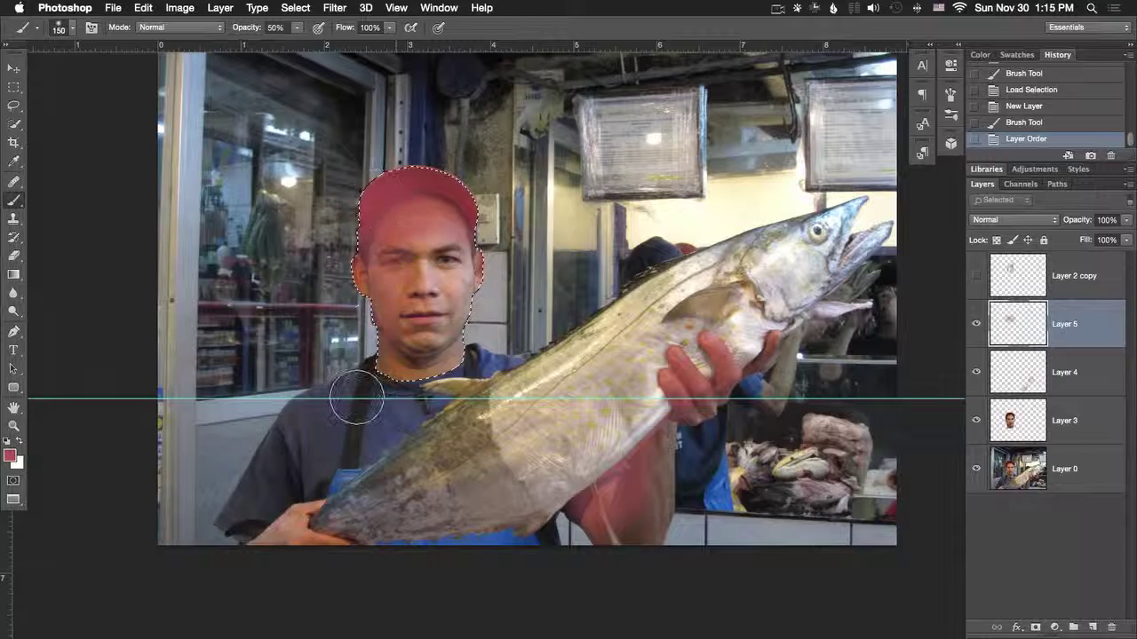
# Paint more pinkish red over the selected cap and face on Layer 5, and clear the selection
pyautogui.moveTo(391, 249); pyautogui.dragTo(444, 284)
pyautogui.moveTo(399, 213); pyautogui.dragTo(453, 319)
pyautogui.press('super+d')
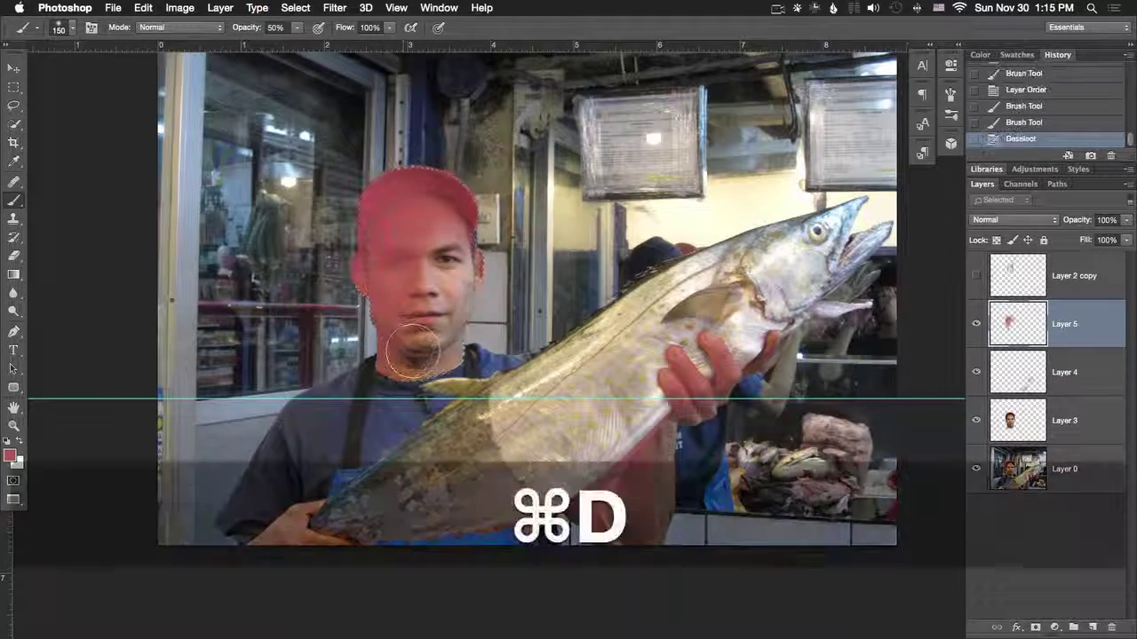
pyautogui.press('v')
pyautogui.press('b')
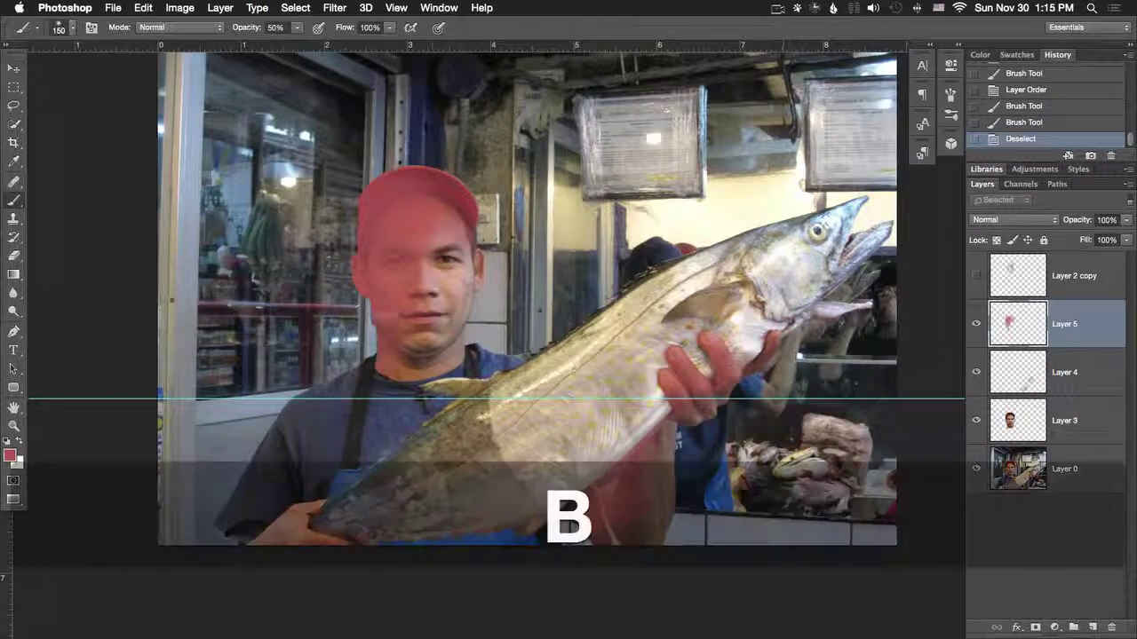
pyautogui.click(296, 8)
pyautogui.click(293, 7)
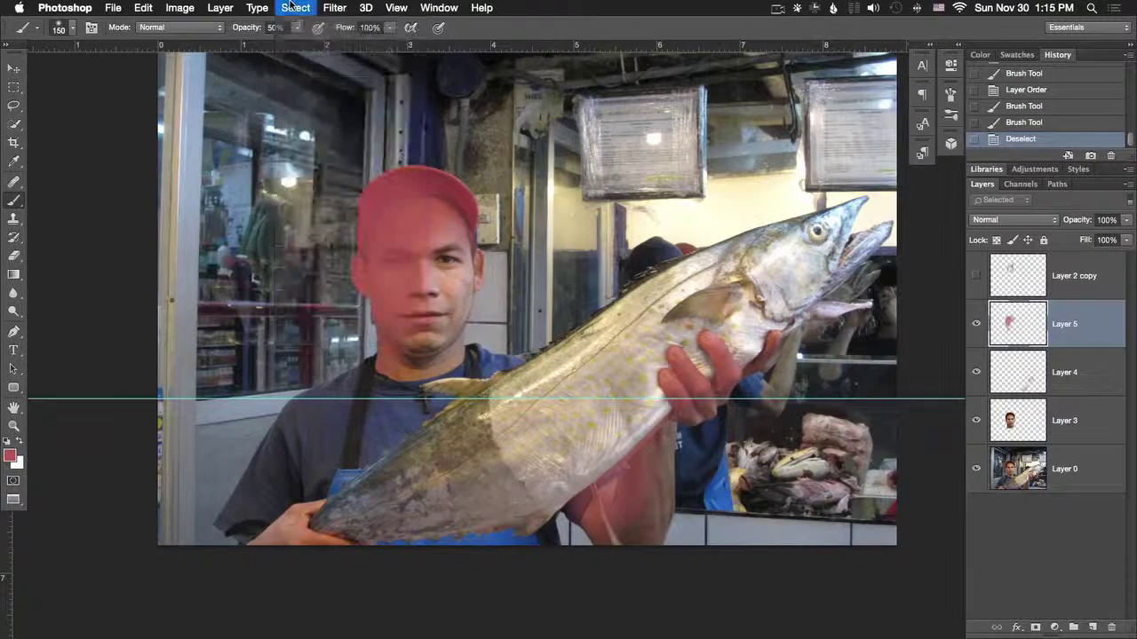
# Hide Layers 4 and 5, and add a new layer above Layer 5 with a mask made from the hand2 channel's selection
pyautogui.click(975, 372)
pyautogui.click(976, 323)
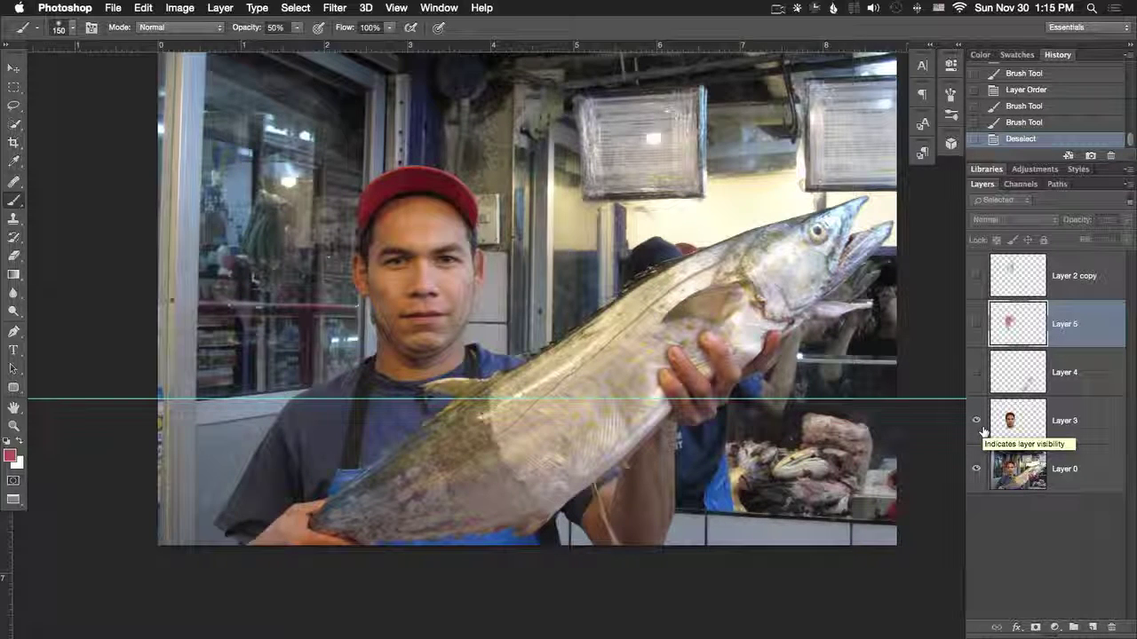
pyautogui.click(1023, 184)
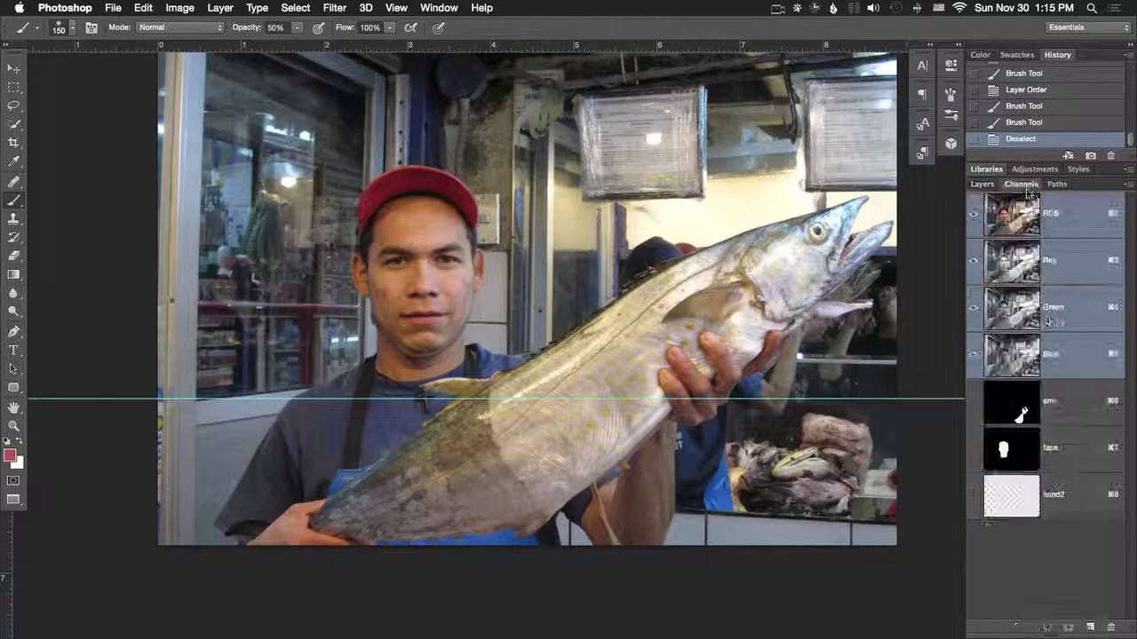
pyautogui.keyDown('super'); pyautogui.click(1010, 494); pyautogui.keyUp('super')
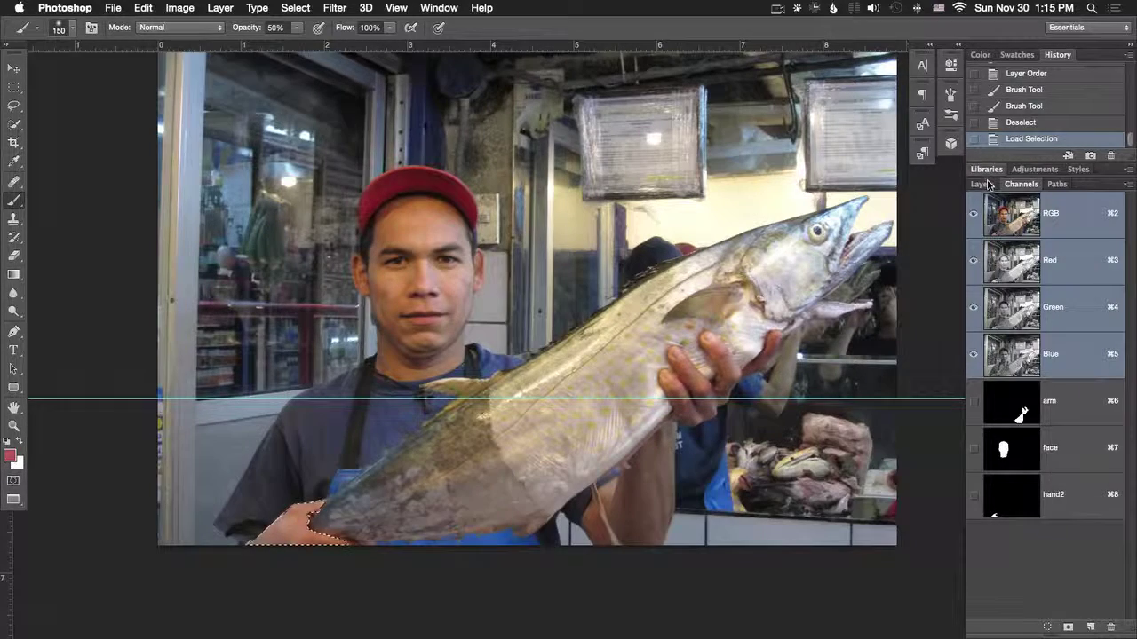
pyautogui.click(983, 184)
pyautogui.click(1092, 627)
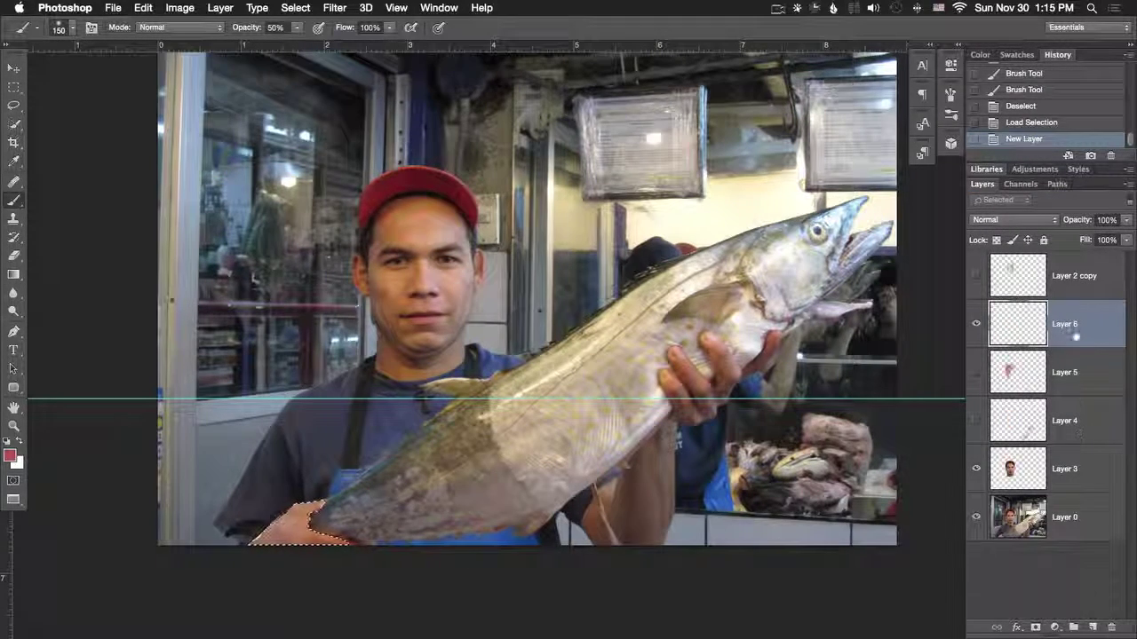
pyautogui.click(1034, 627)
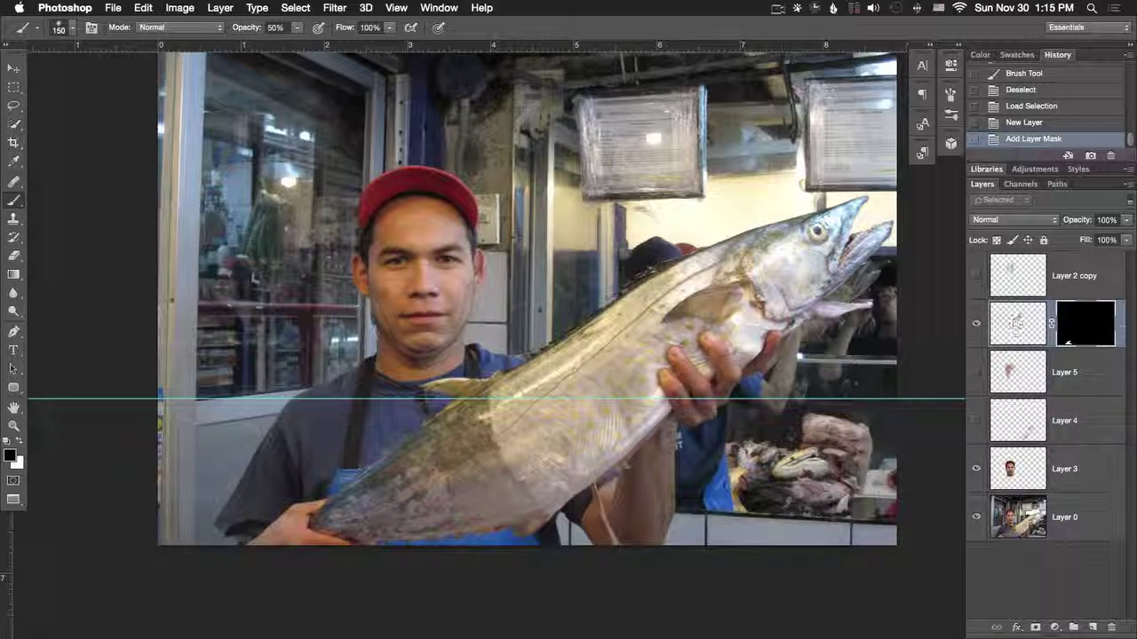
# Load the arm channel as a selection and add a new layer above Layer 6 with a mask made from it
pyautogui.click(1020, 184)
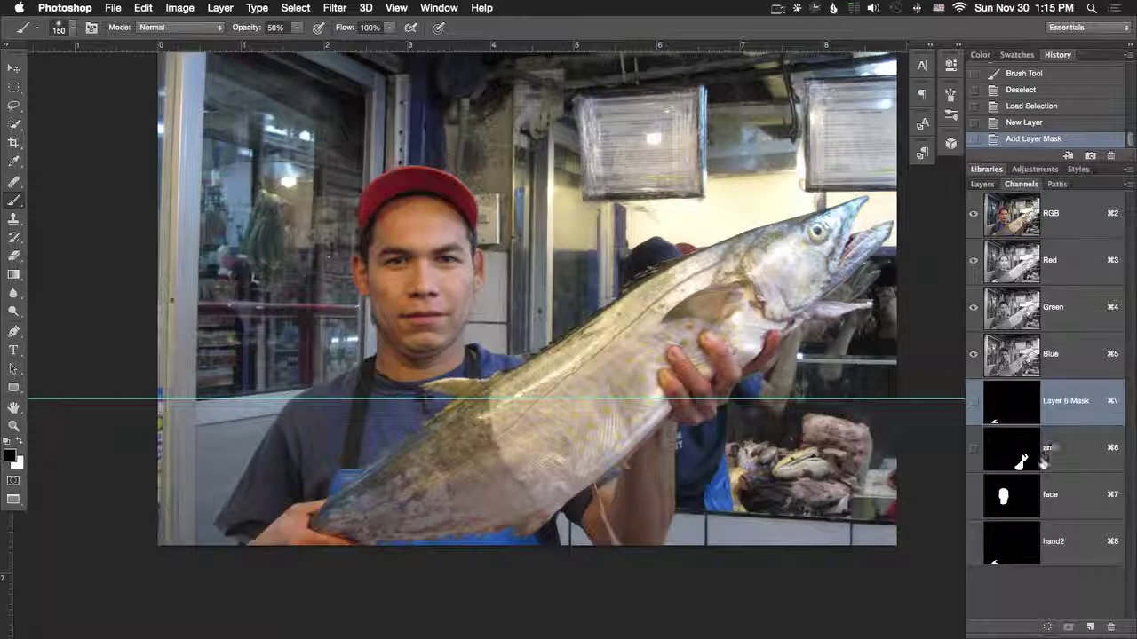
pyautogui.click(1057, 468)
pyautogui.keyDown('super'); pyautogui.click(1009, 462); pyautogui.keyUp('super')
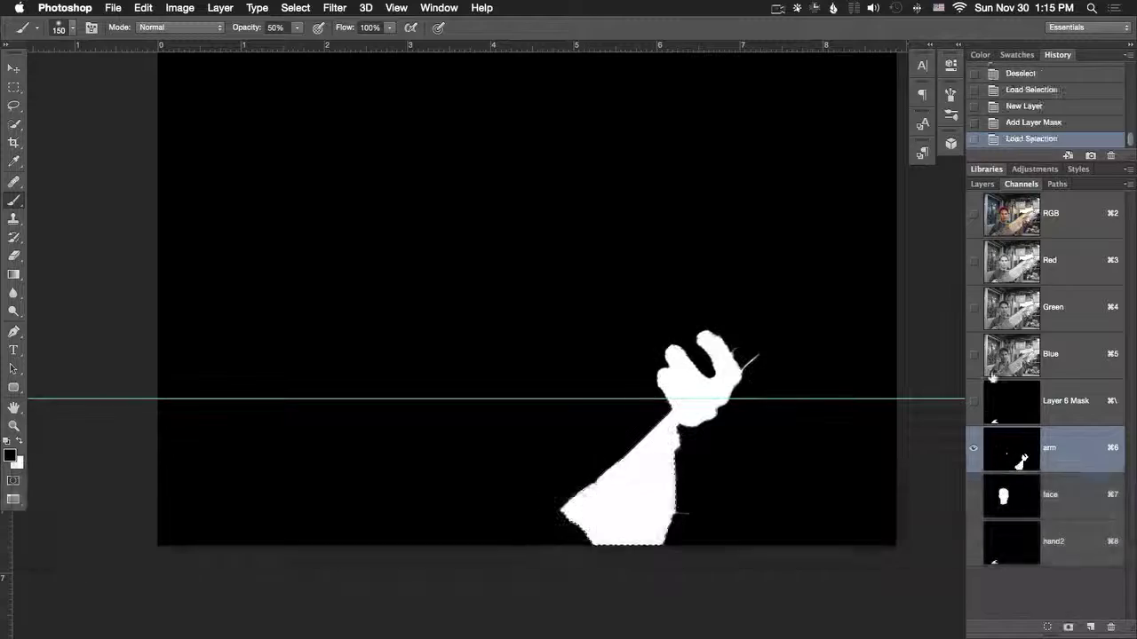
pyautogui.click(973, 214)
pyautogui.click(974, 447)
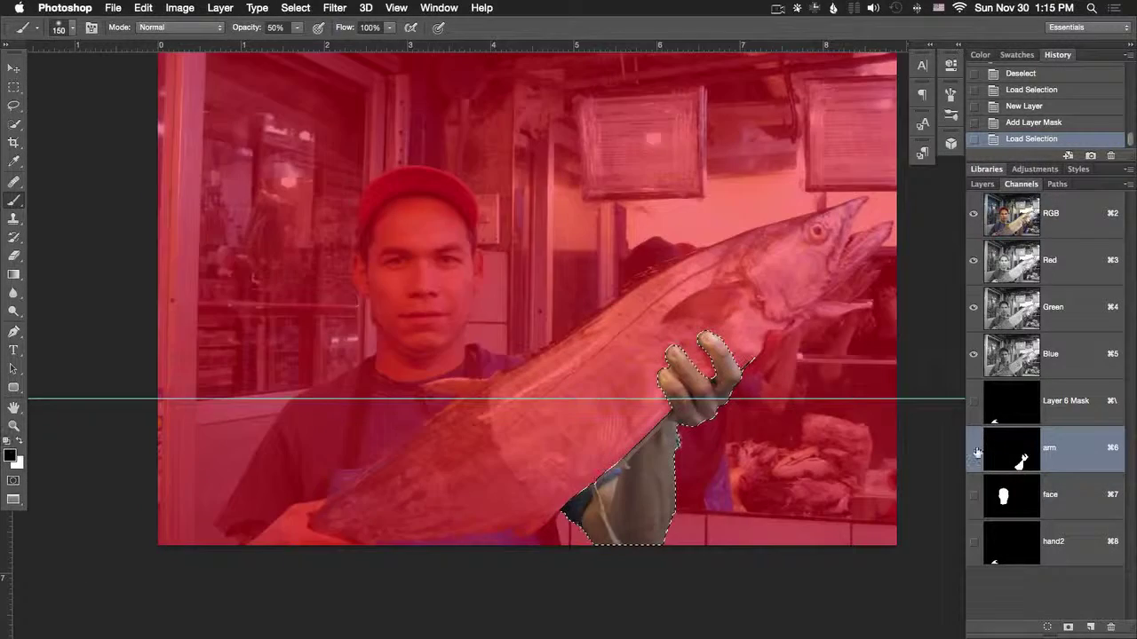
pyautogui.click(982, 184)
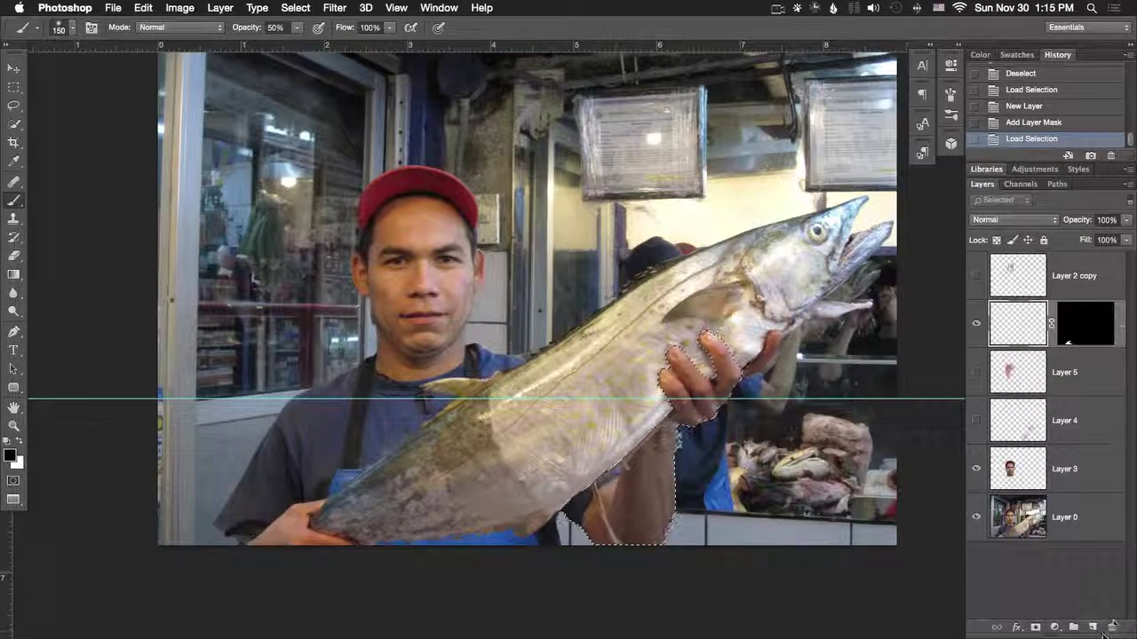
pyautogui.click(1092, 628)
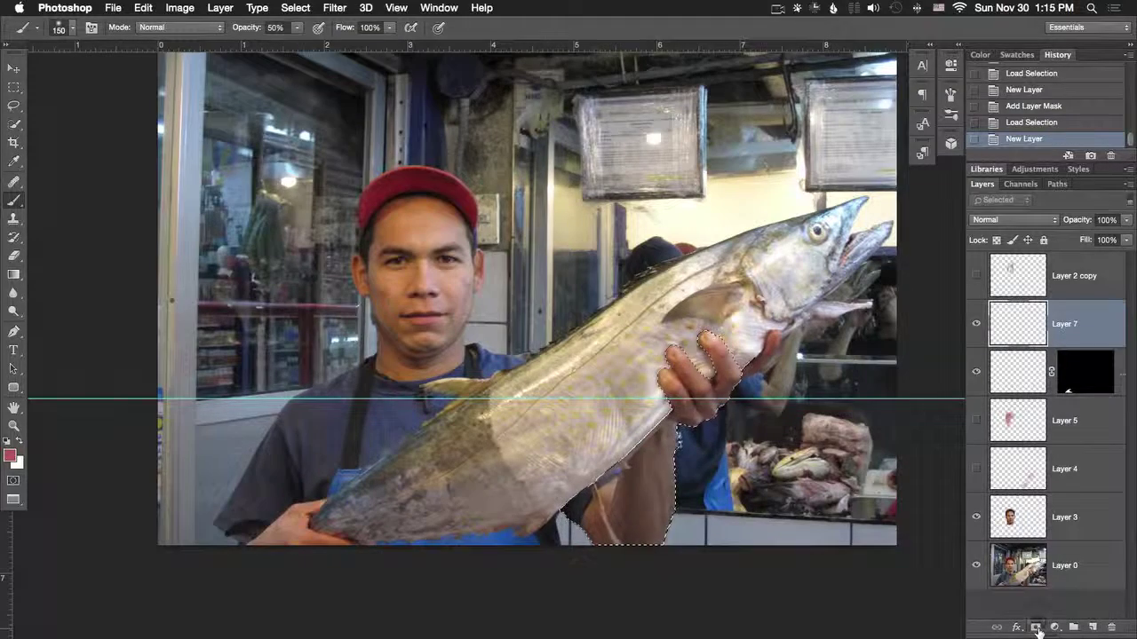
pyautogui.click(1035, 628)
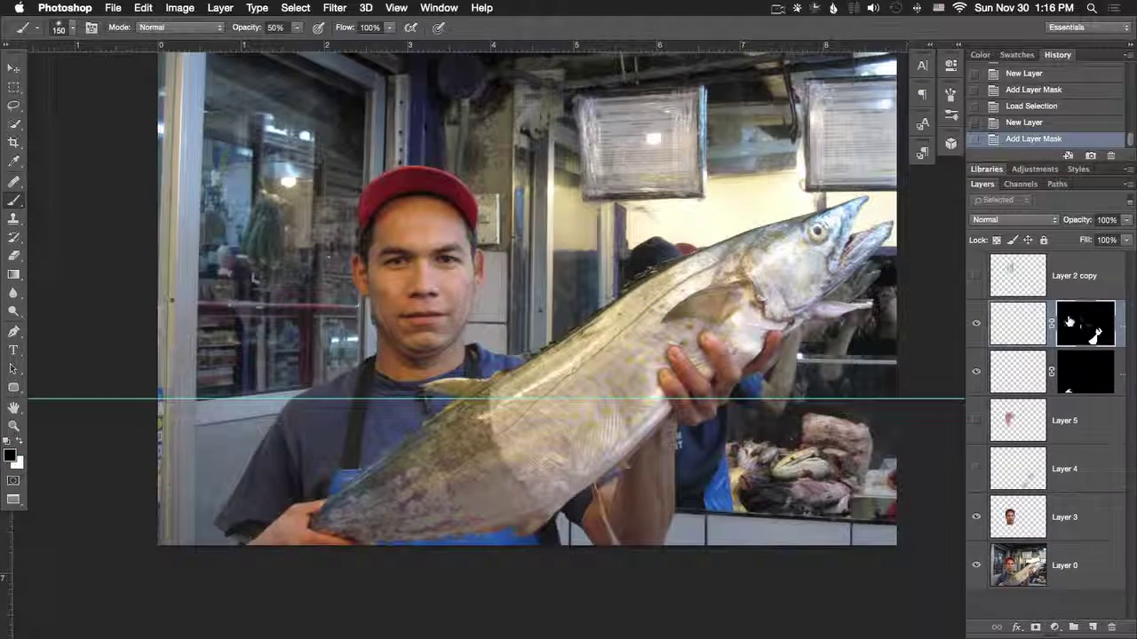
# Load selections from the masks of the two new layers to test reusing them, finishing with the hand selected
pyautogui.keyDown('super'); pyautogui.click(1080, 378); pyautogui.keyUp('super')
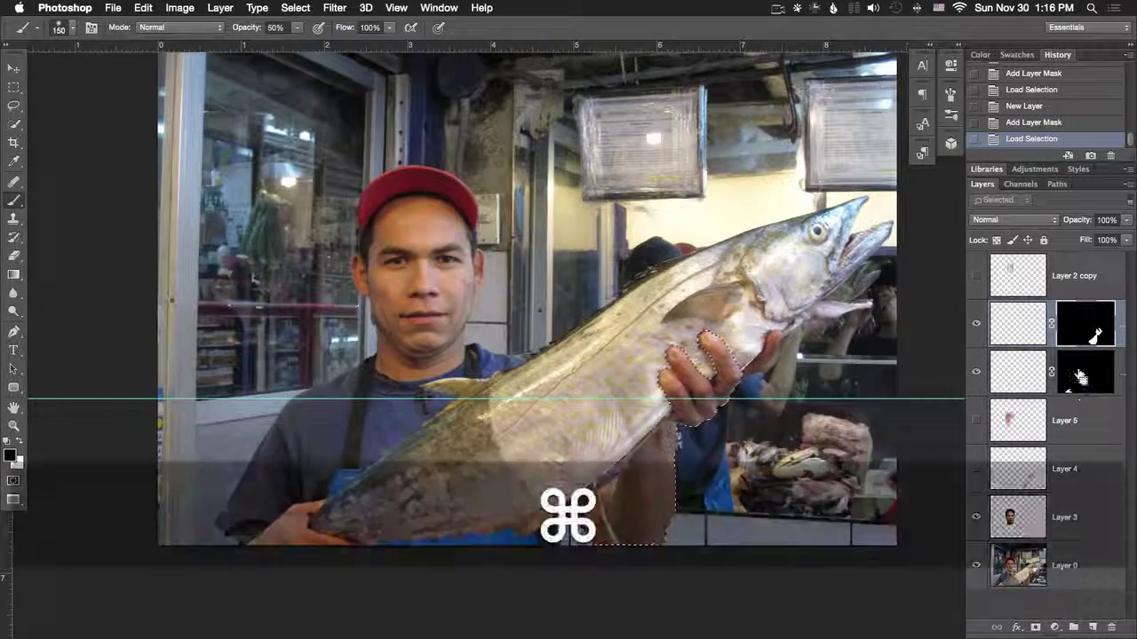
pyautogui.keyDown('super'); pyautogui.click(1080, 378); pyautogui.keyUp('super')
pyautogui.keyDown('super'); pyautogui.click(1096, 384); pyautogui.keyUp('super')
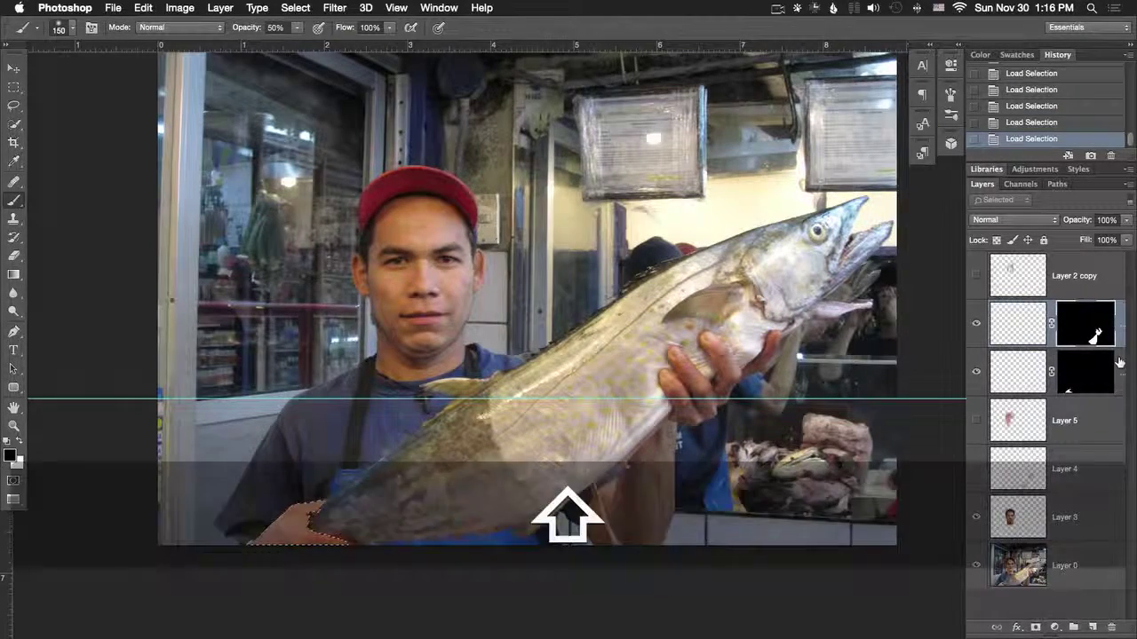
# Group the two masked layers and name the group Selections
pyautogui.keyDown('shift'); pyautogui.click(1110, 373); pyautogui.keyUp('shift')
pyautogui.press('super+g')
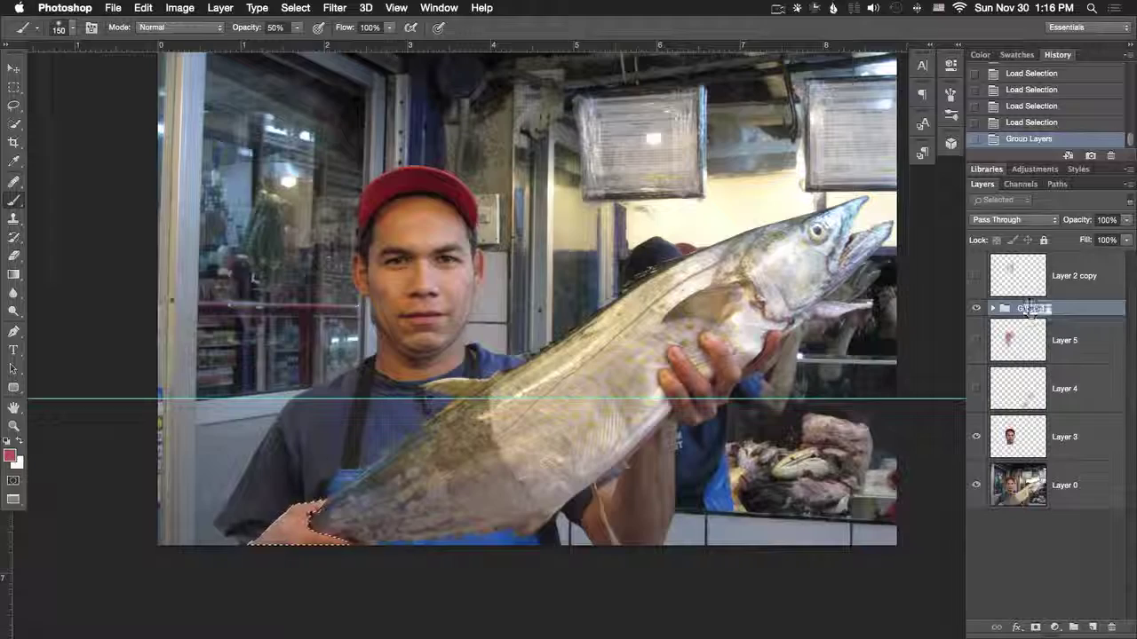
pyautogui.write('Eelections')
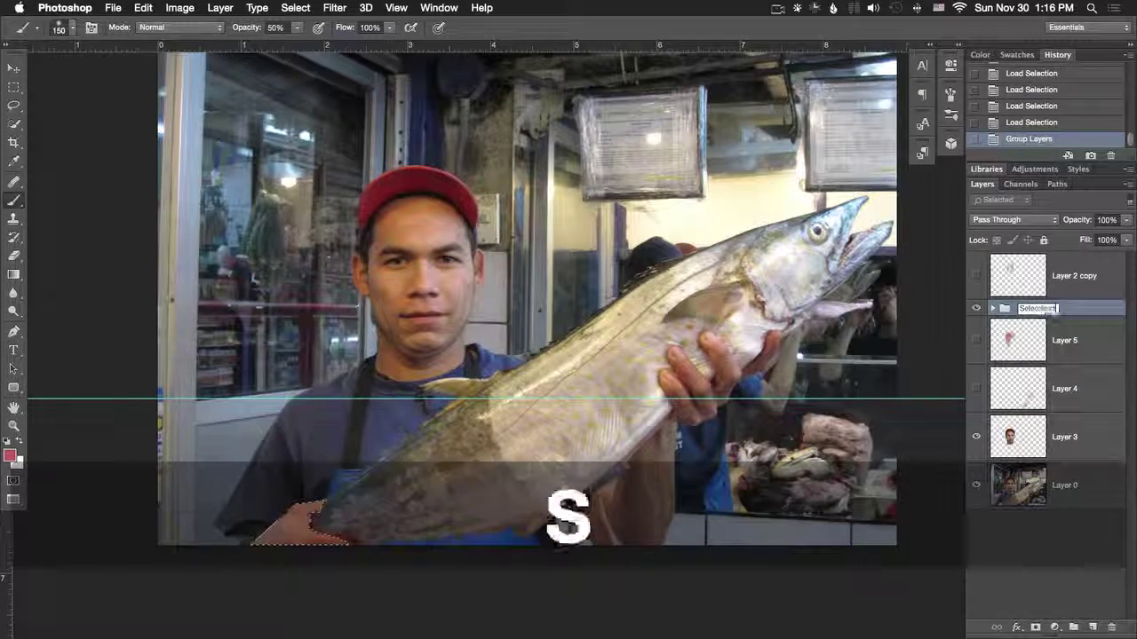
pyautogui.press('Return')
# Examine the channels offered in the Load Selection dialog and close it without loading one
pyautogui.click(295, 7)
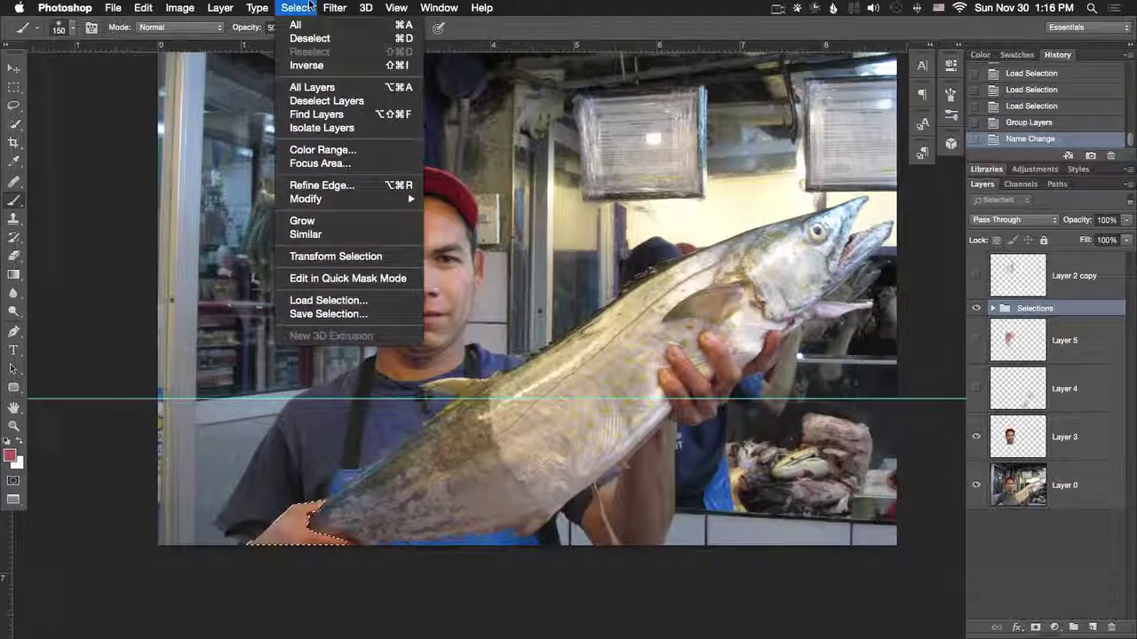
pyautogui.click(355, 302)
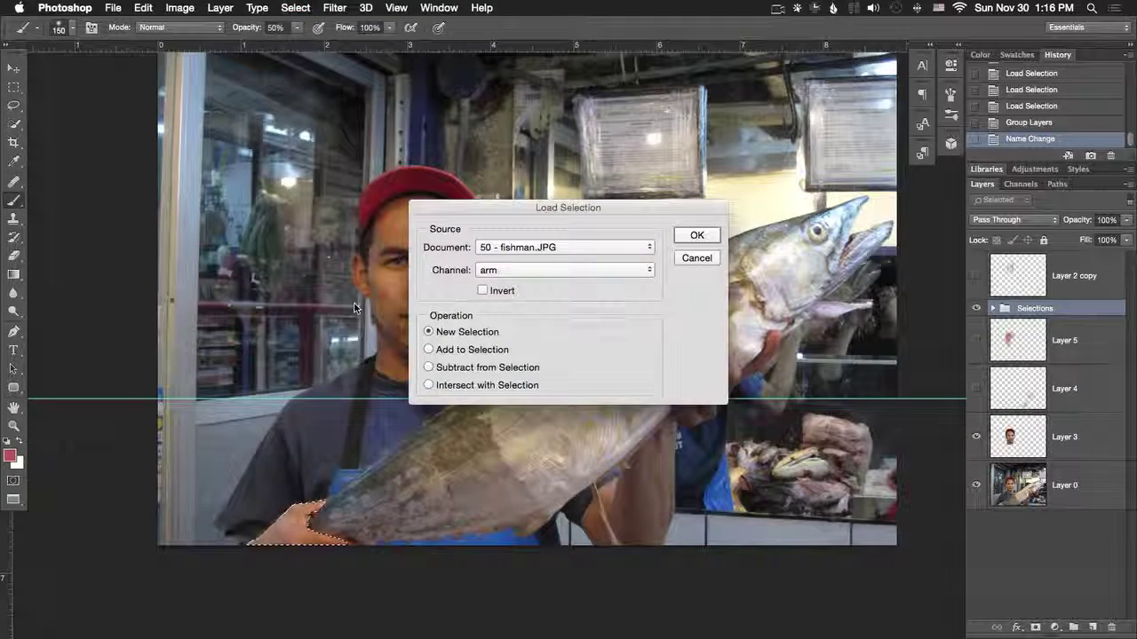
pyautogui.click(502, 270)
pyautogui.click(694, 256)
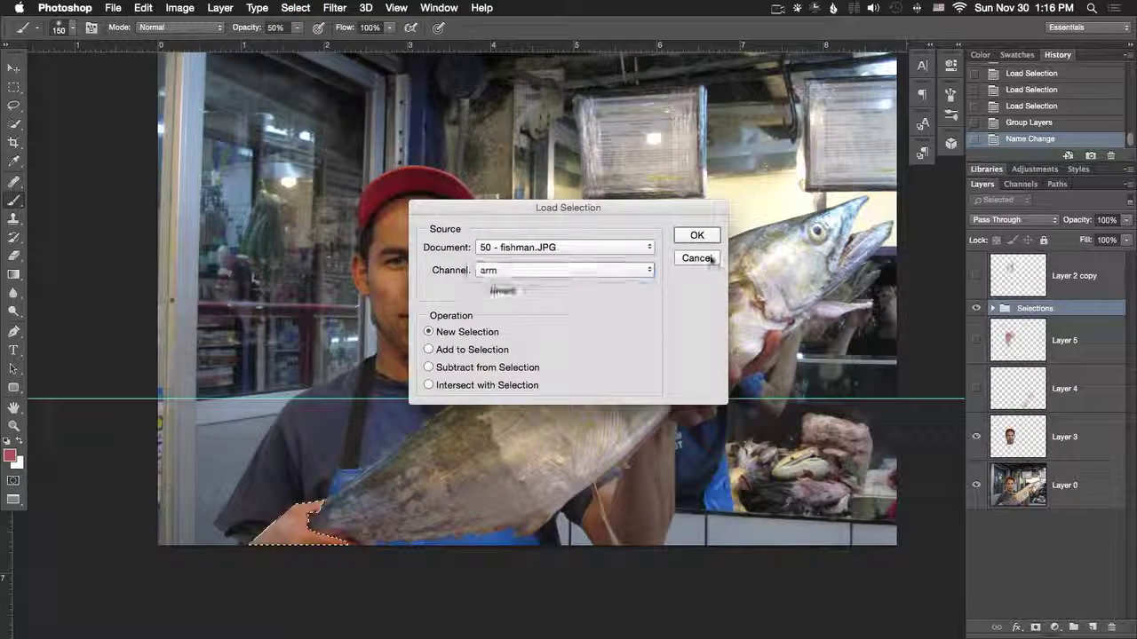
pyautogui.click(696, 257)
# Expand the Selections group and rename Layer 7 as arm and Layer 6 as hand2
pyautogui.click(992, 308)
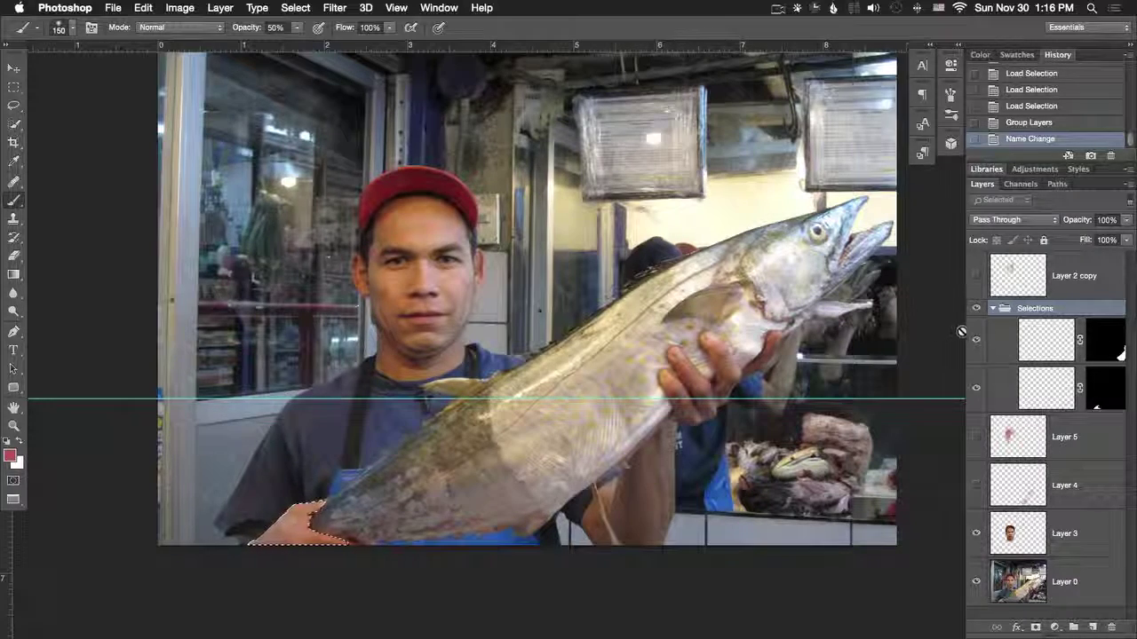
pyautogui.moveTo(961, 331); pyautogui.dragTo(892, 331)
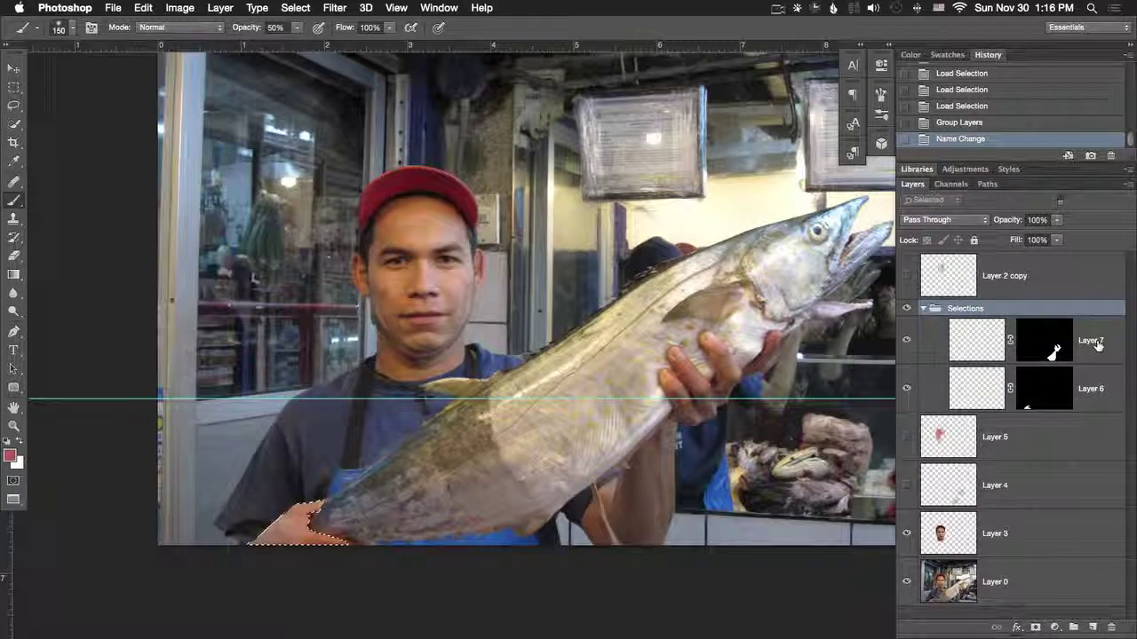
pyautogui.doubleClick(1092, 341)
pyautogui.write('arm')
pyautogui.press('Return')
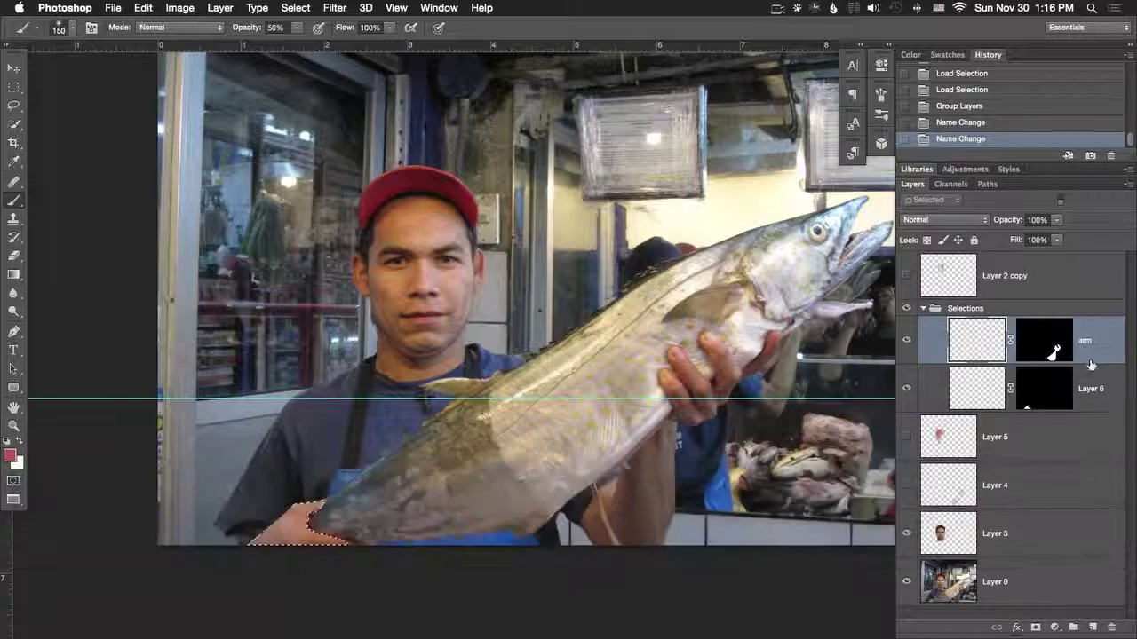
pyautogui.doubleClick(1090, 389)
pyautogui.write('hand')
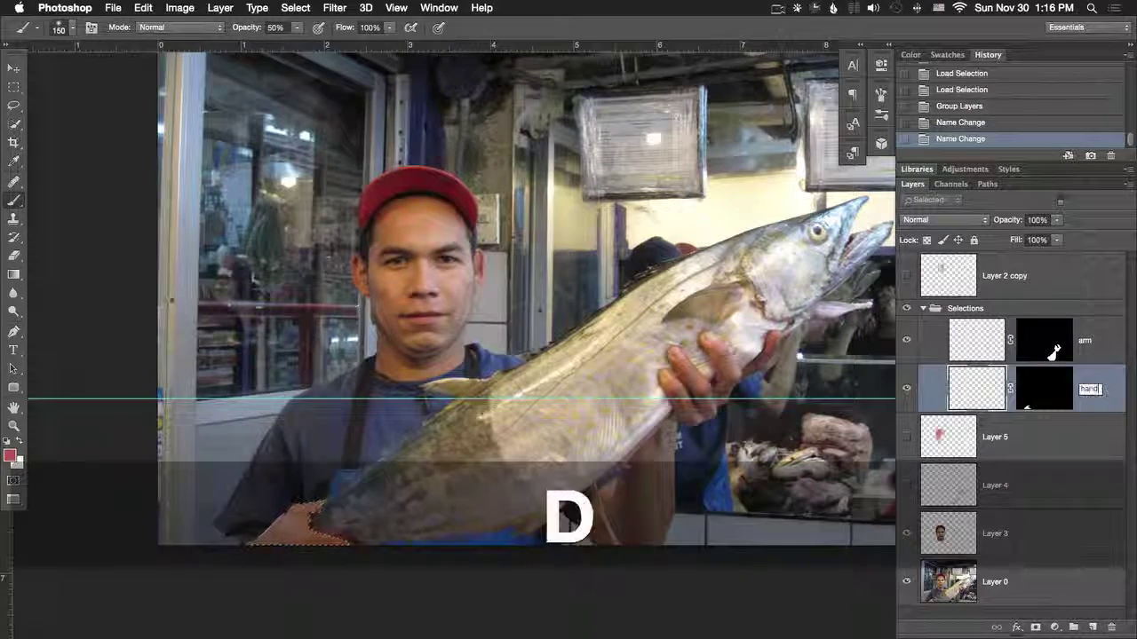
pyautogui.write('2')
pyautogui.press('Return')
# Load the hand2 and arm layer masks as selections in turn, collapse the Selections group and deselect
pyautogui.keyDown('super'); pyautogui.click(1055, 404); pyautogui.keyUp('super')
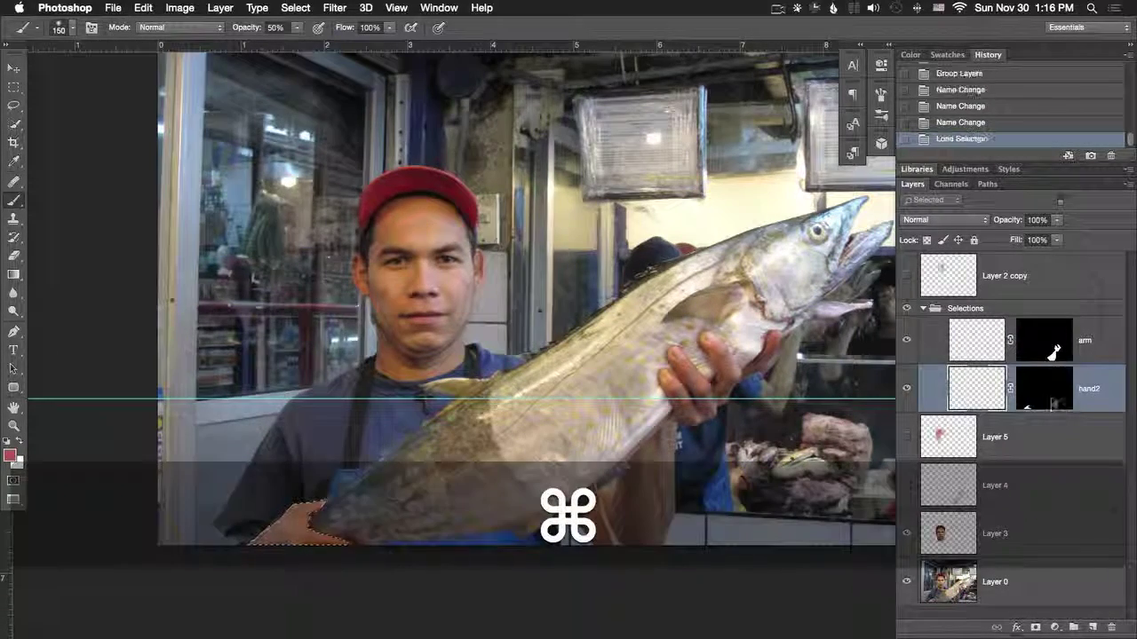
pyautogui.keyDown('super'); pyautogui.click(1053, 344); pyautogui.keyUp('super')
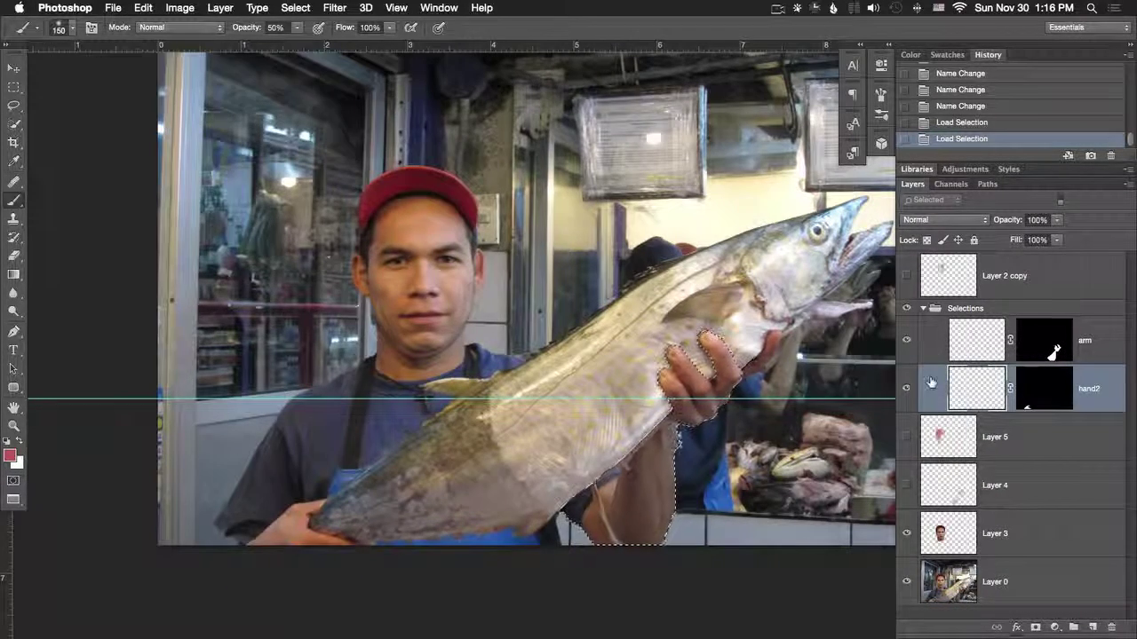
pyautogui.click(923, 311)
pyautogui.press('super+d')
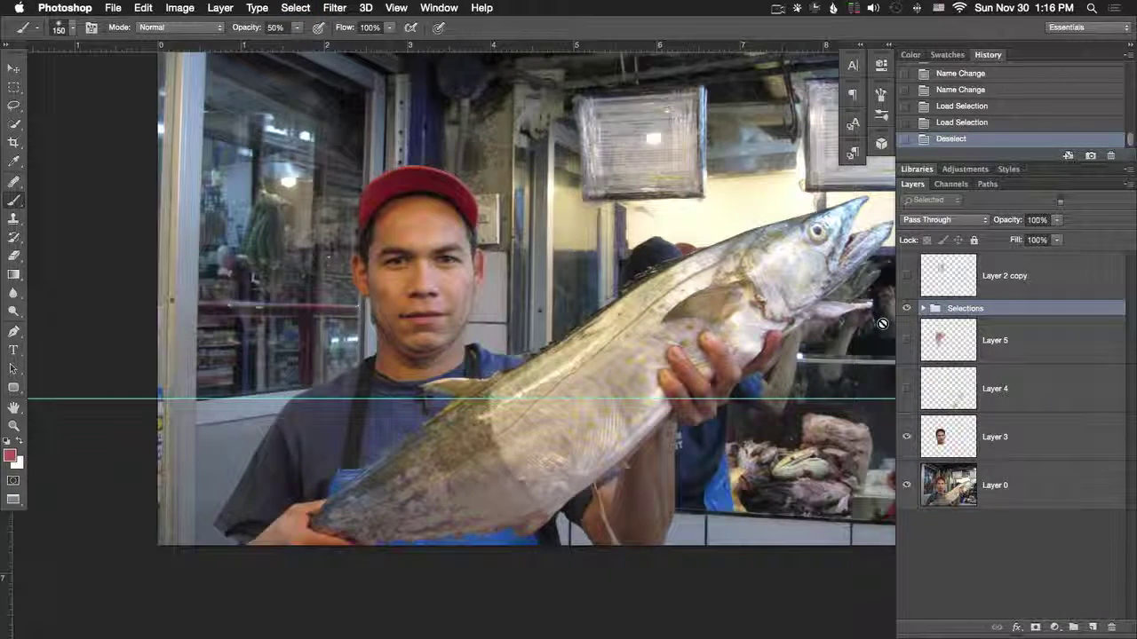
# Bring up the commands for loading a saved selection
pyautogui.click(295, 8)
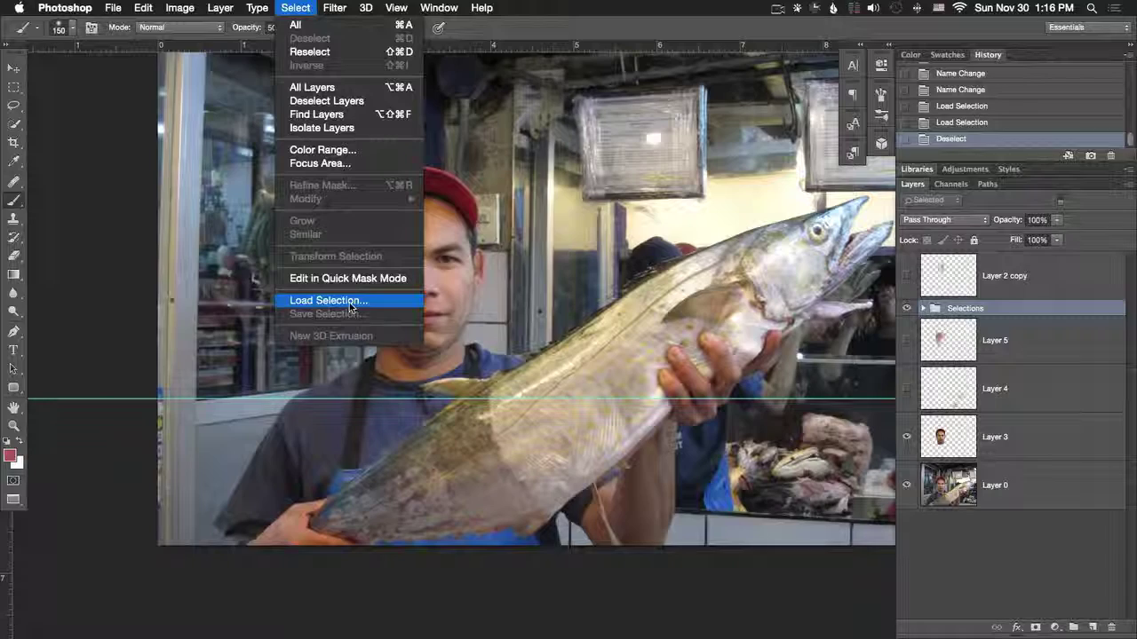